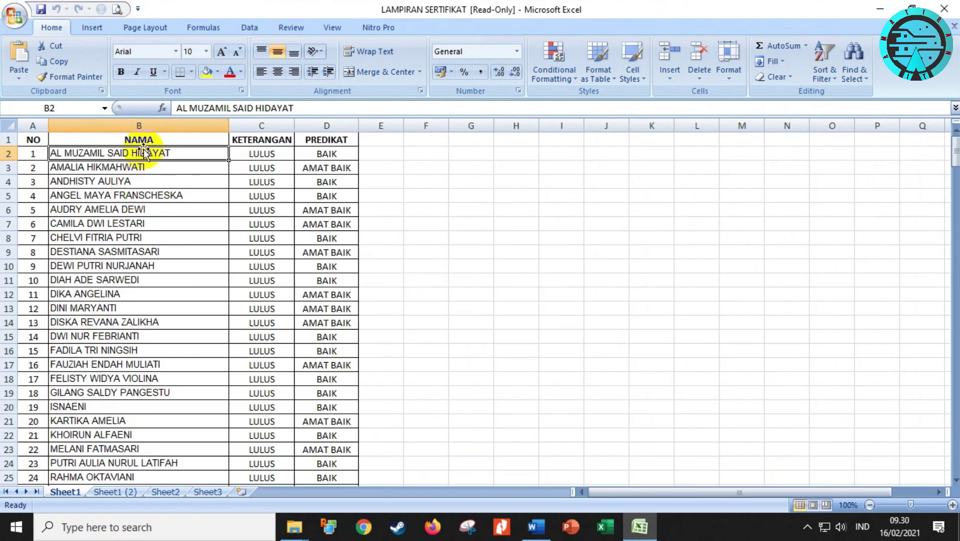
Review the KETERANGAN results and PREDIKAT grades of the first recipients in the Excel list
left_click(255, 142)
left_click(258, 154)
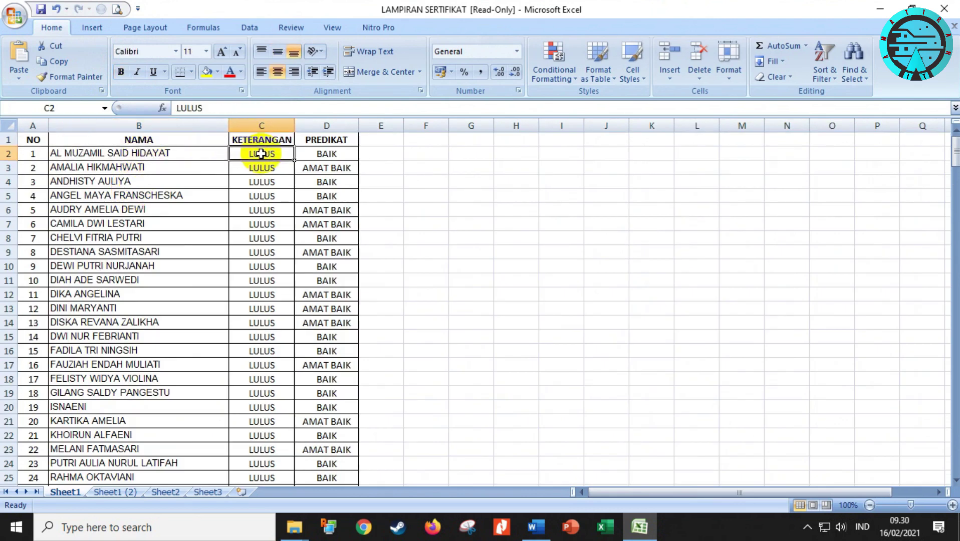
left_click(327, 140)
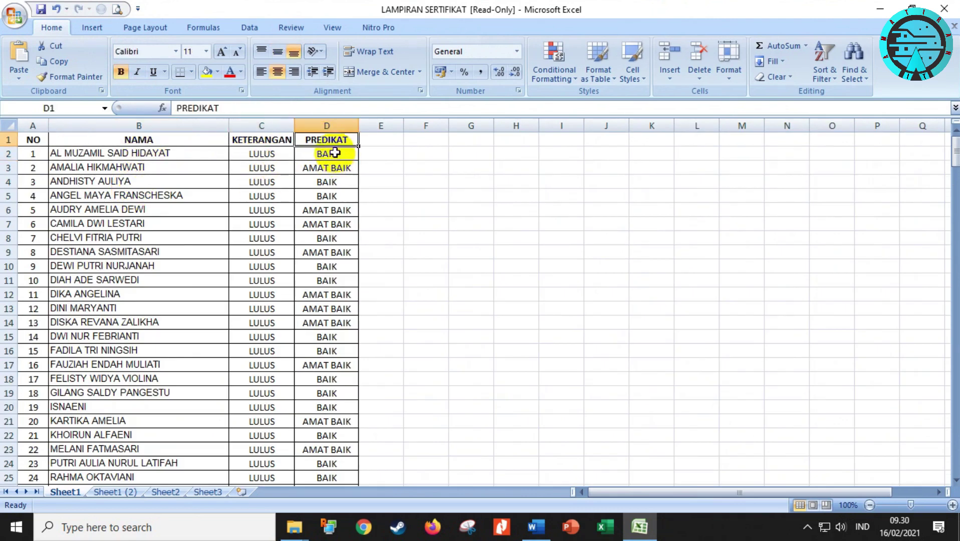
left_click(338, 168)
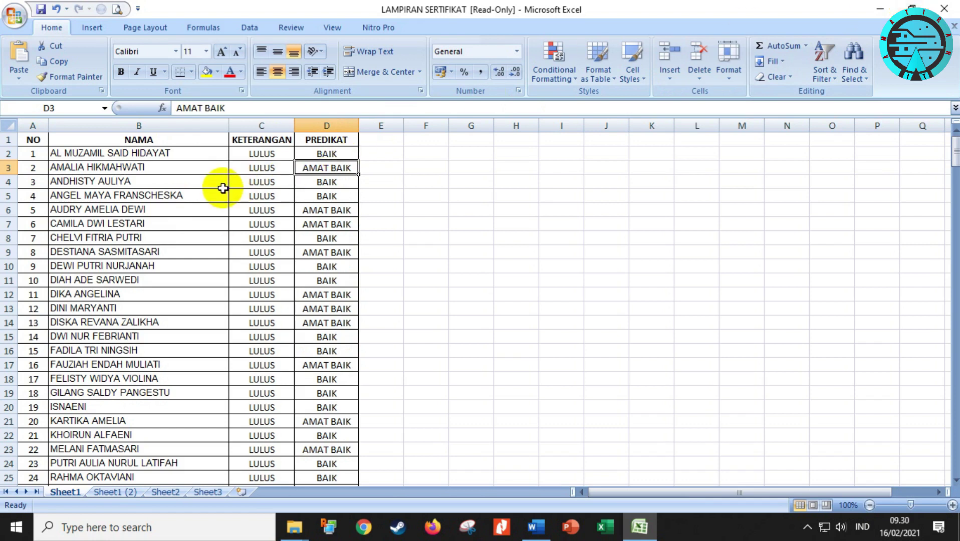
Glance at the Word certificate, then return to the Excel recipient list
left_click(521, 526)
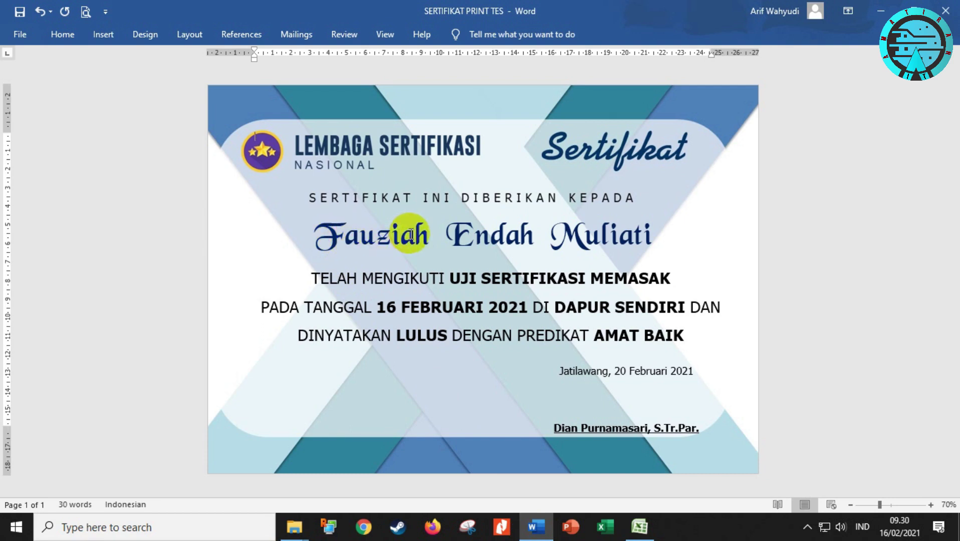
left_click(595, 535)
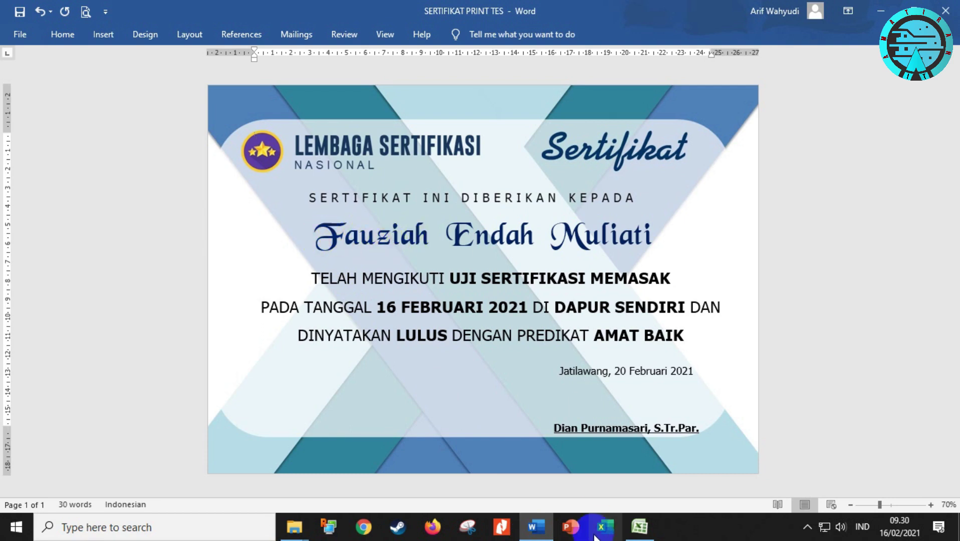
left_click(638, 524)
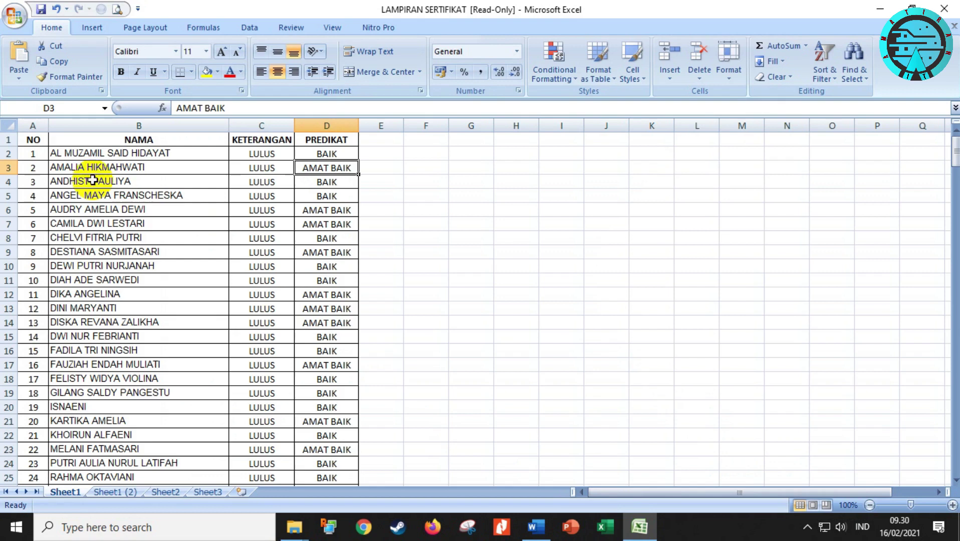
Copy the first recipient's full name from cell B2 and return to the Word certificate
double_click(84, 168)
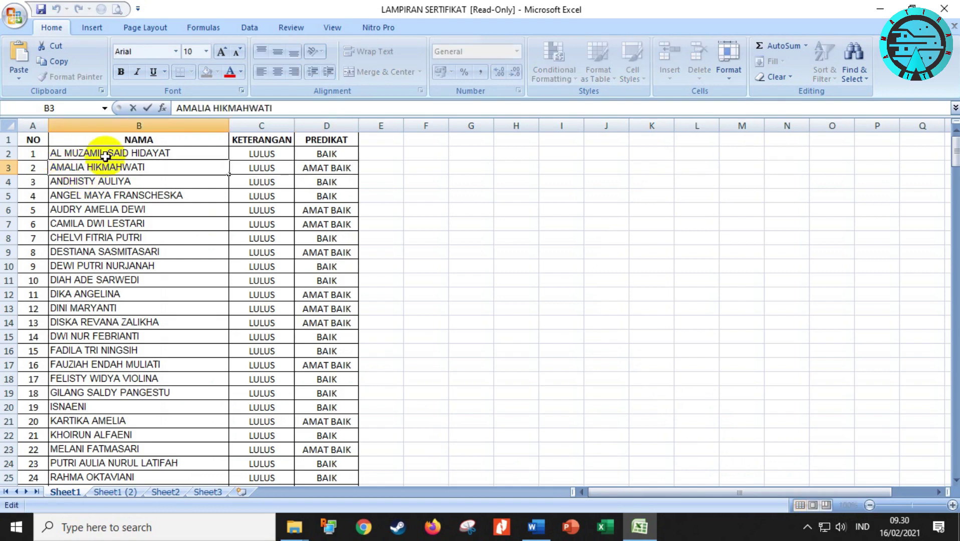
left_click_drag(153, 166, 49, 180)
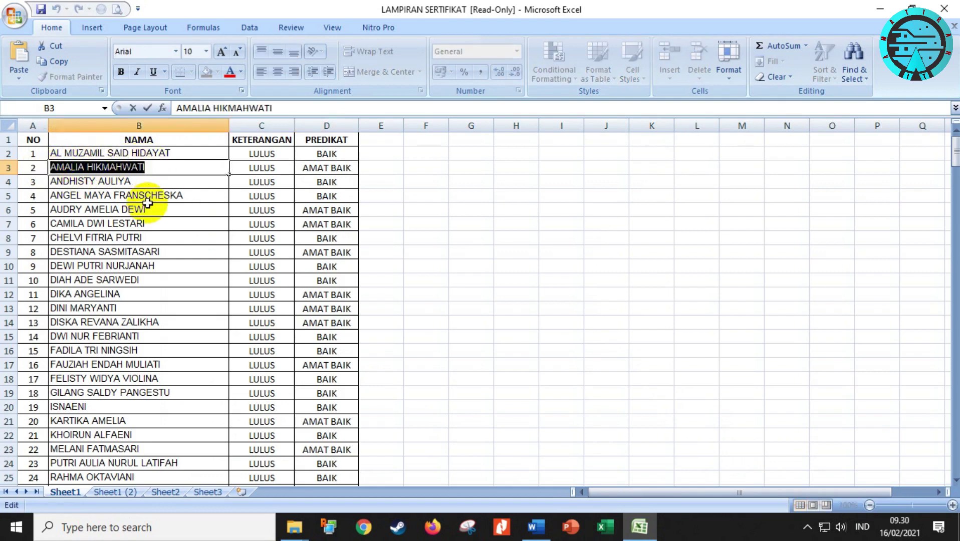
double_click(180, 152)
left_click_drag(180, 152, 7, 155)
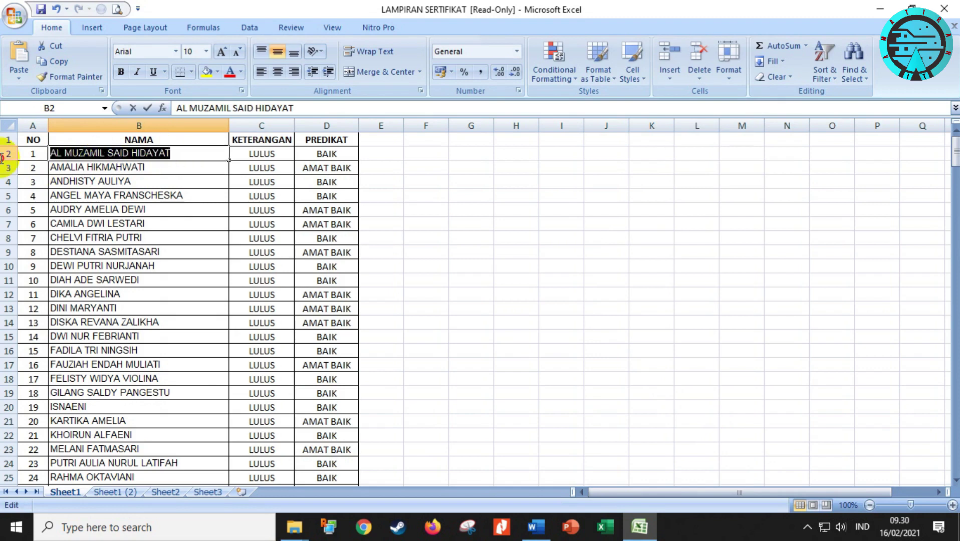
left_click(536, 527)
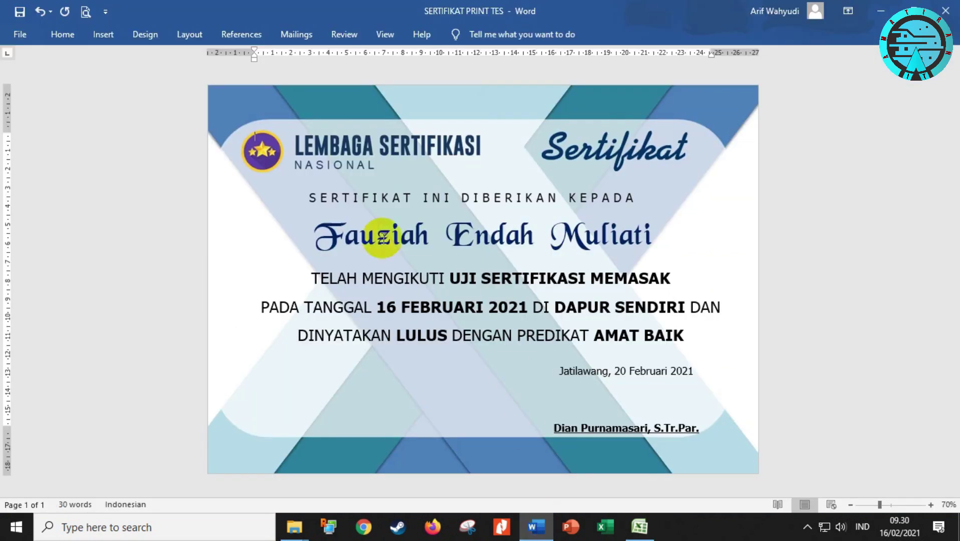
Paste the copied name over the certificate name and switch it to capitalized case with Shift+F3
triple_click(315, 231)
left_click_drag(316, 231, 655, 240)
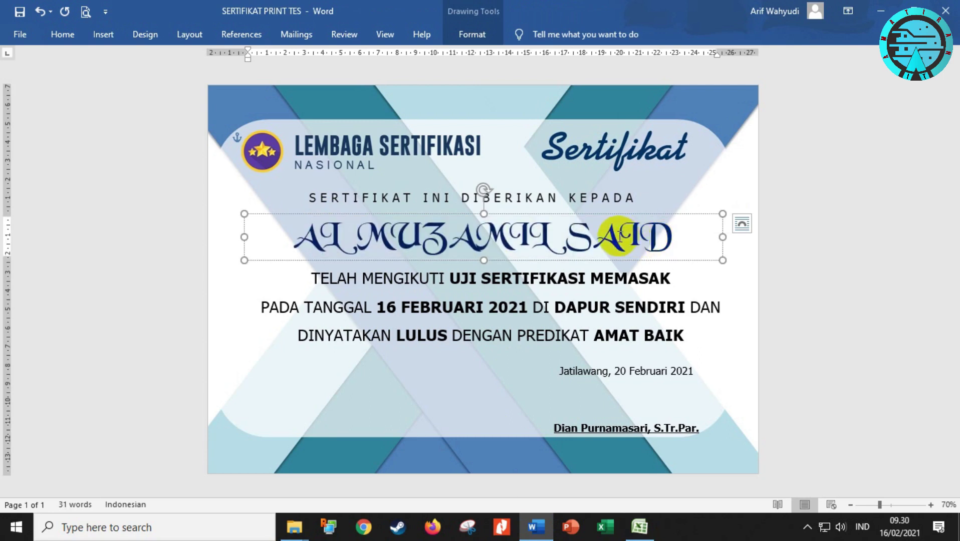
key("ctrl+a")
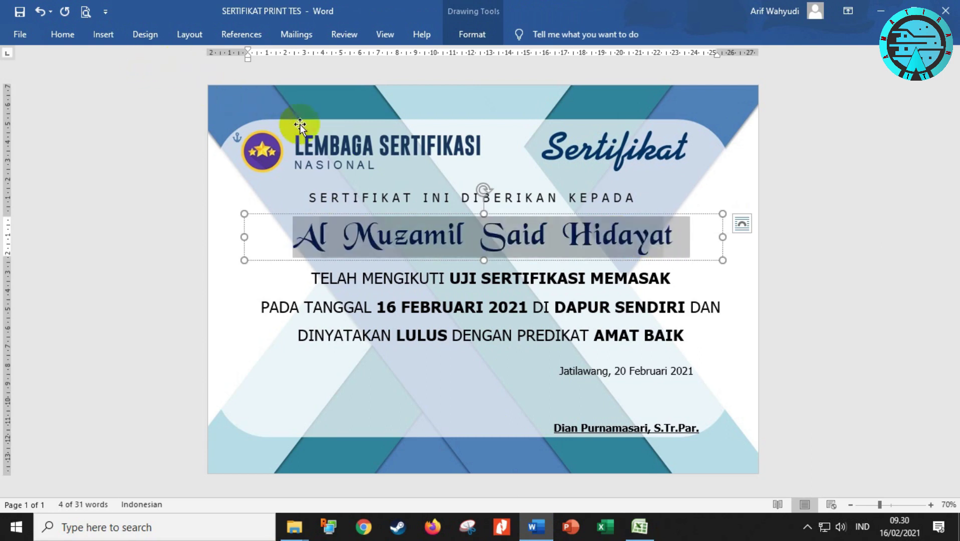
key("shift+F3")
key("shift+F3")
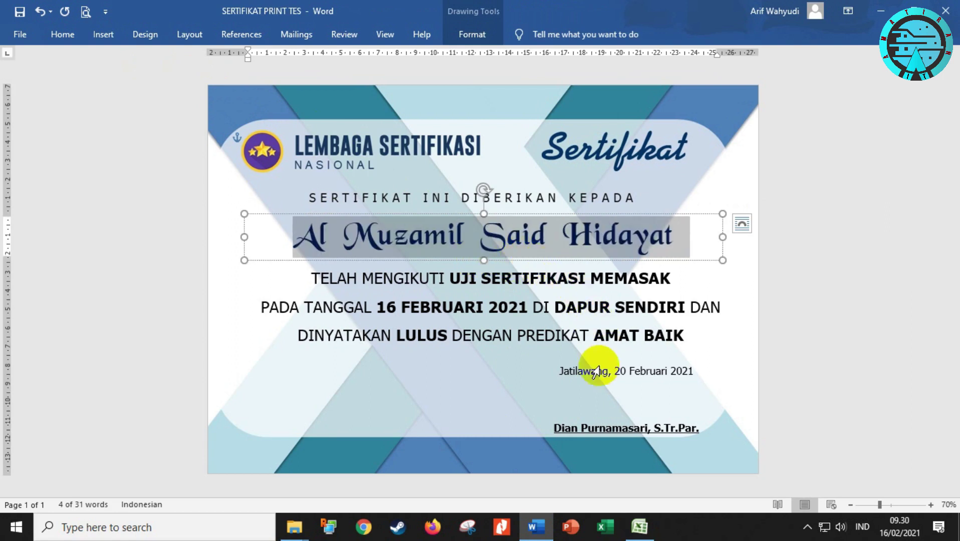
Replace the certificate's AMAT BAIK predicate with BAIK taken from the Excel list
left_click(639, 526)
left_click(326, 153)
double_click(326, 153)
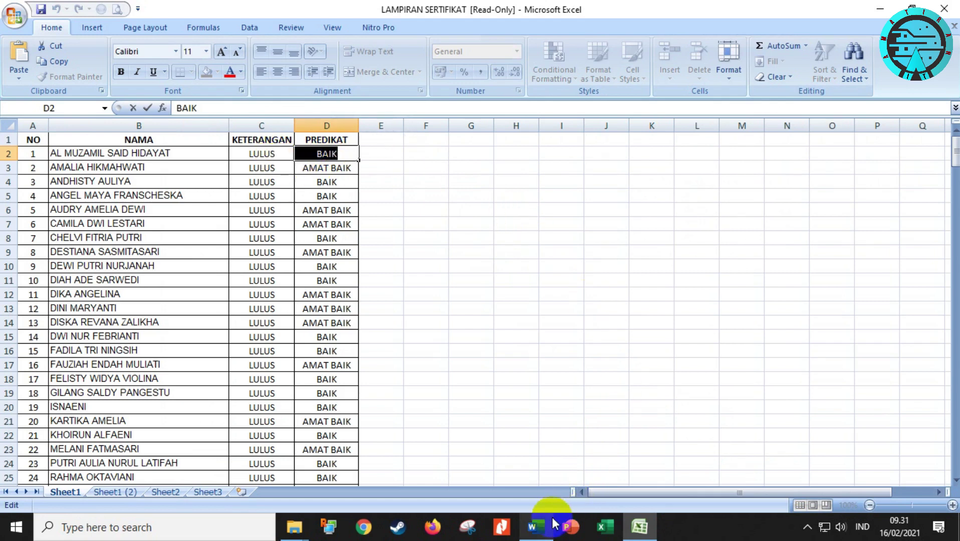
left_click(535, 526)
left_click(601, 336)
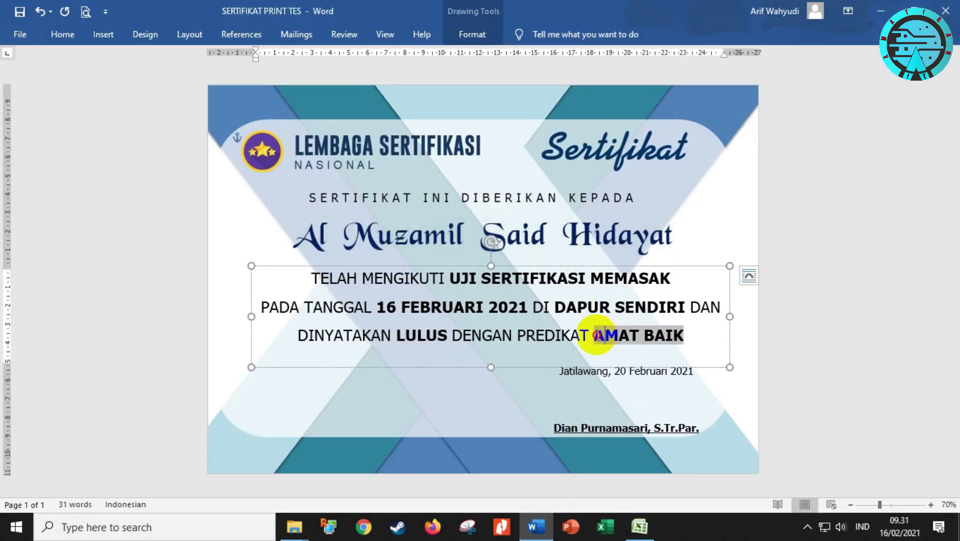
left_click_drag(596, 336, 680, 334)
type("BAIK")
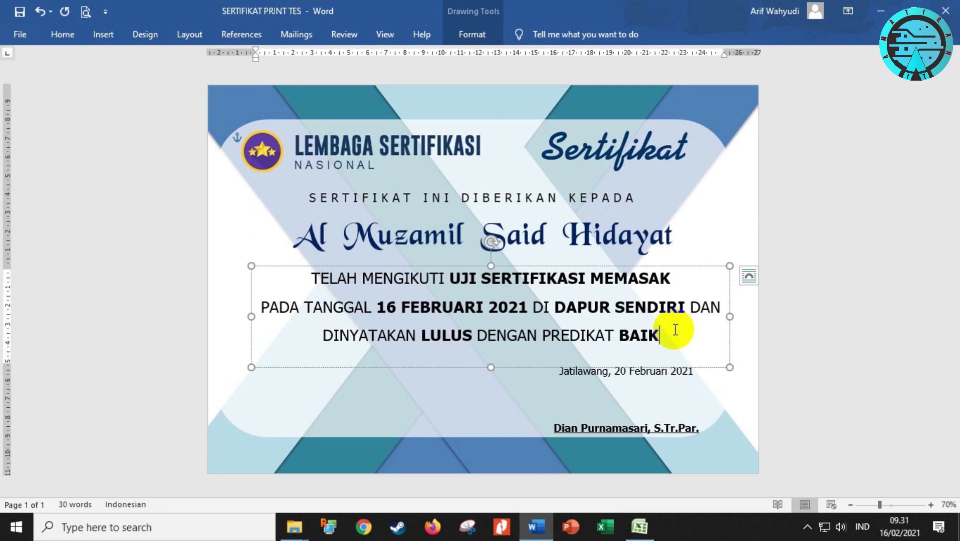
Scroll through the Excel recipient list, then go back to the Word certificate
left_click(639, 526)
scroll(173, 273, "down", 20)
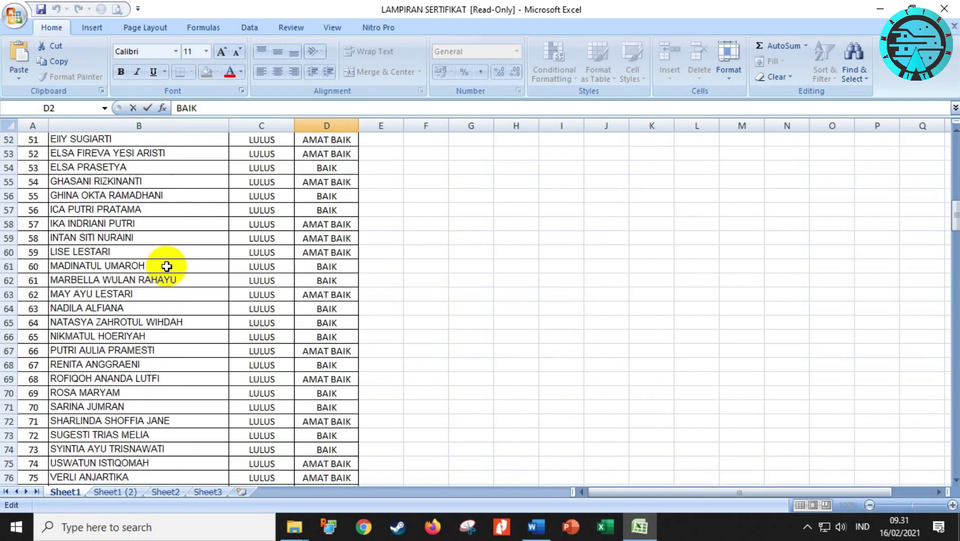
scroll(172, 290, "down", 20)
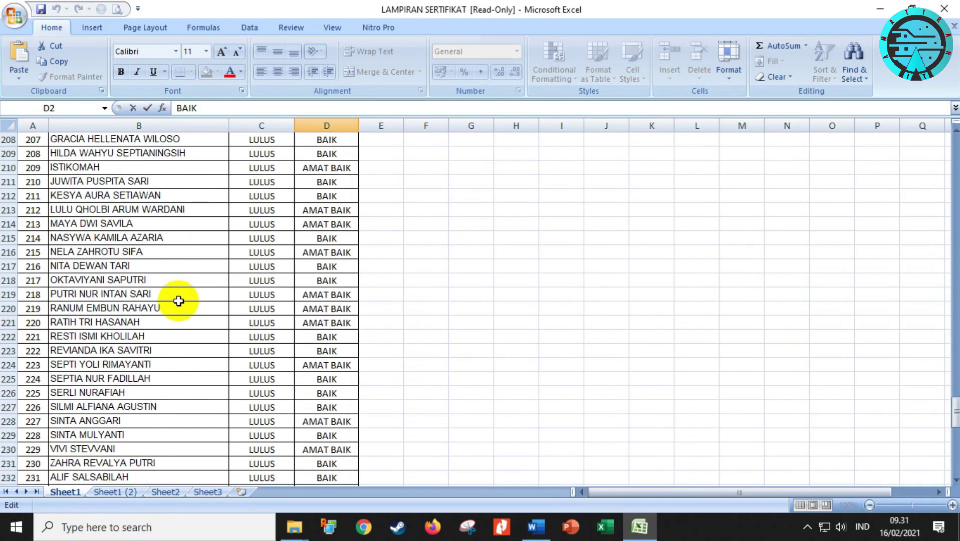
scroll(160, 301, "up", 16)
scroll(155, 304, "up", 20)
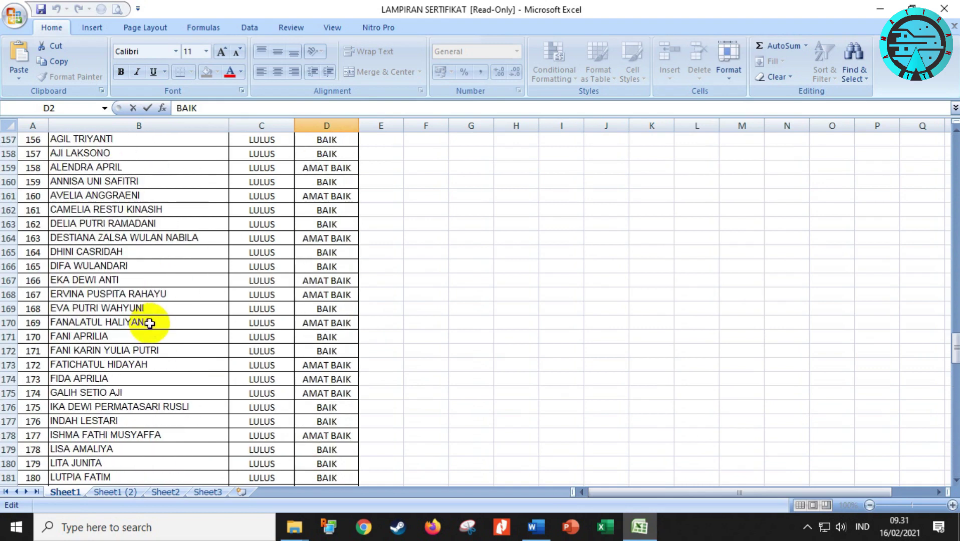
scroll(516, 432, "up", 20)
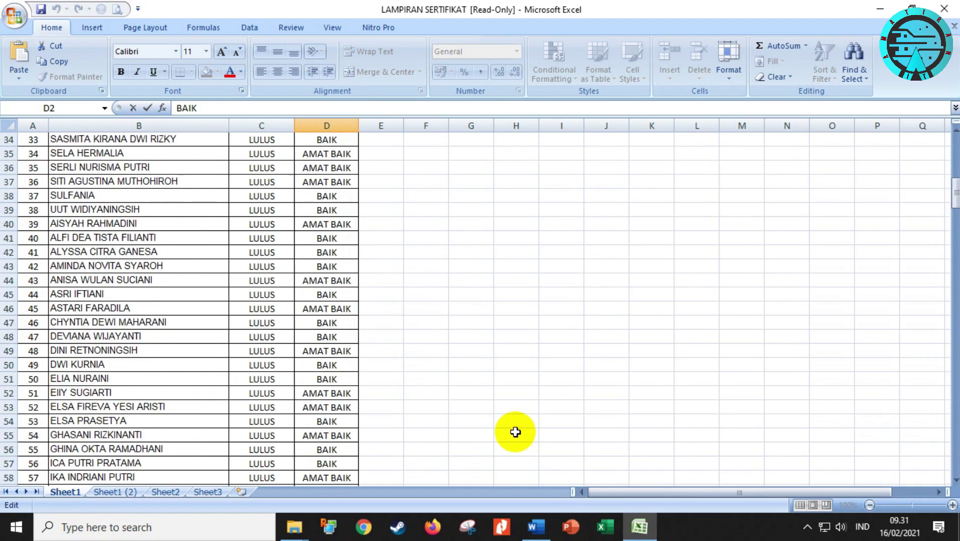
left_click(536, 527)
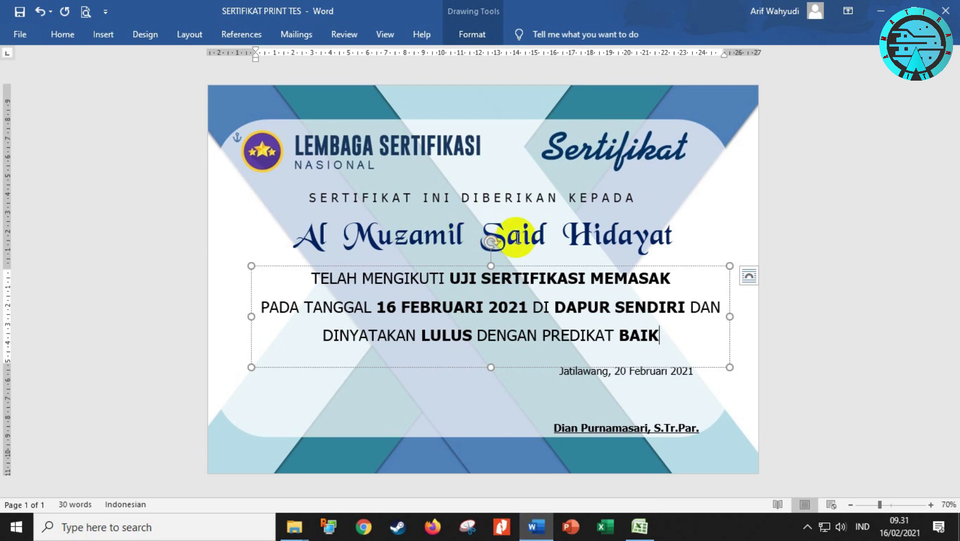
Undo the predicate and name edits with Ctrl+Z, restoring predicate BAIK
key("ctrl+z")
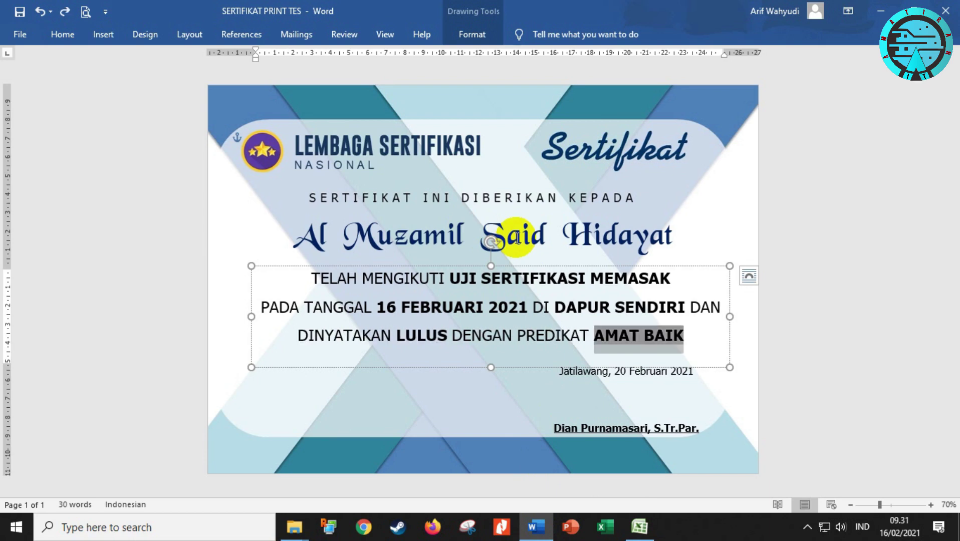
key("ctrl+z")
key("ctrl+z")
key("ctrl+z")
key("ctrl+z")
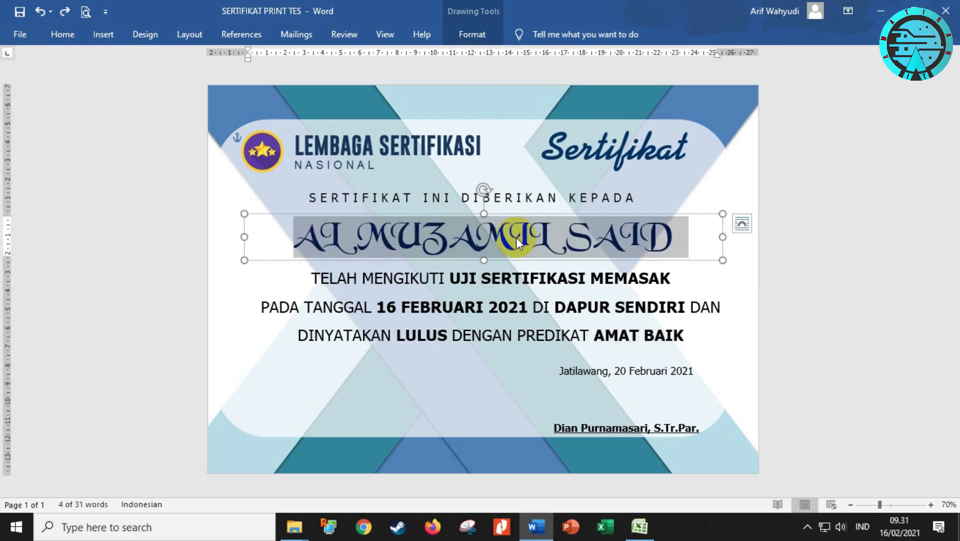
key("ctrl+z")
key("ctrl+z")
key("ctrl+z")
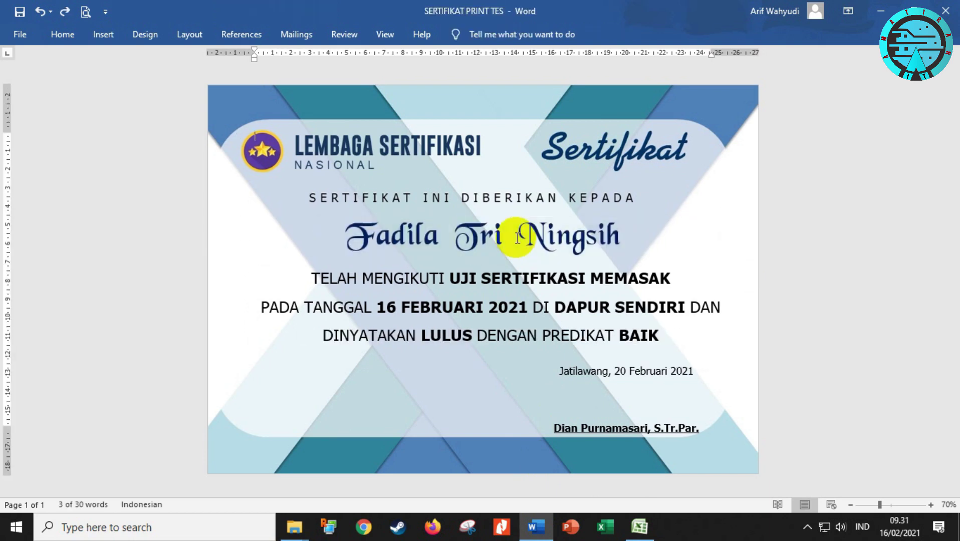
Browse the merge preview records, jump back to record 1, then advance to record 2
left_click(298, 39)
left_click(600, 57)
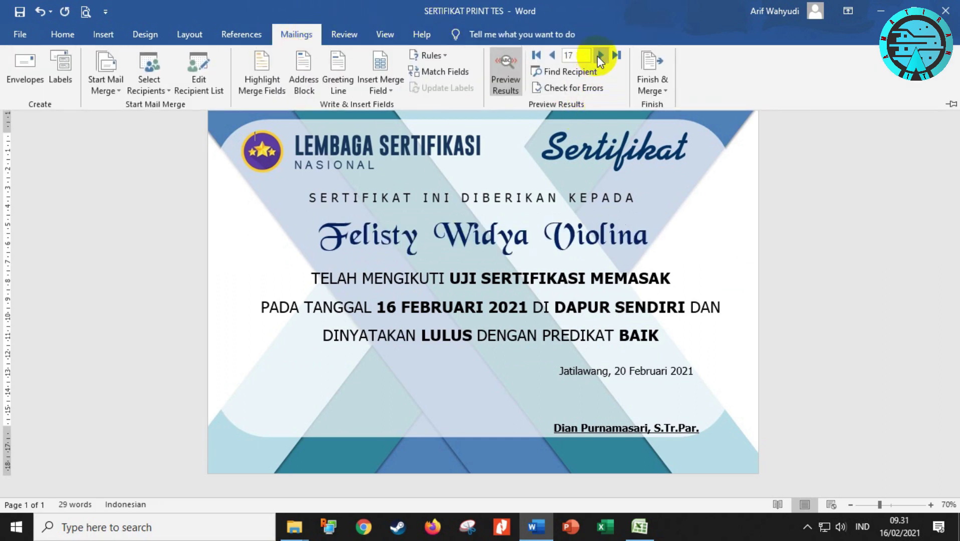
left_click(552, 56)
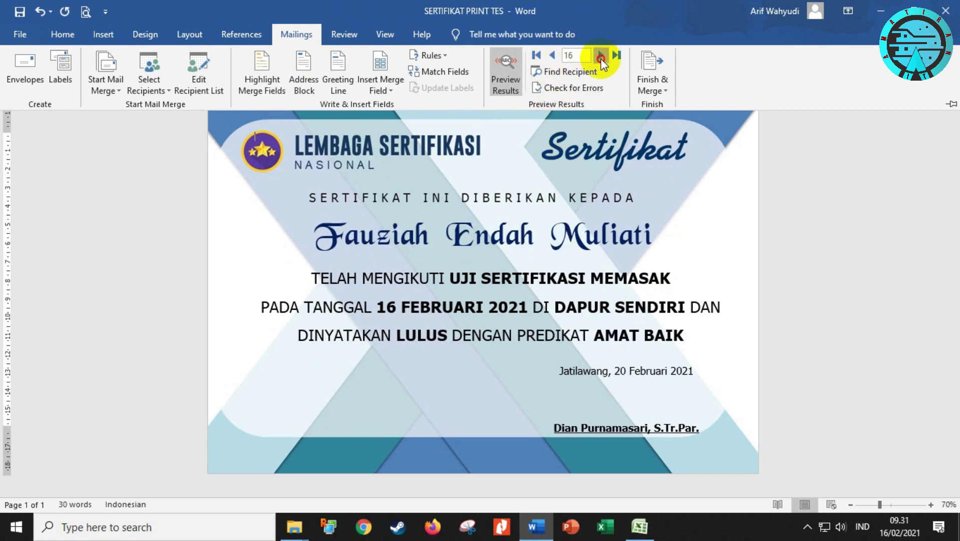
left_click(601, 56)
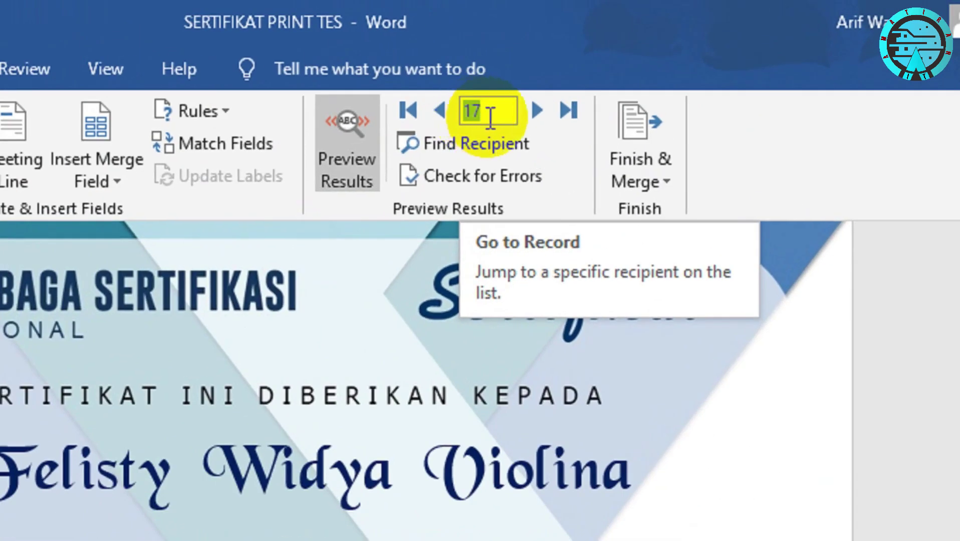
type("1")
key("Return")
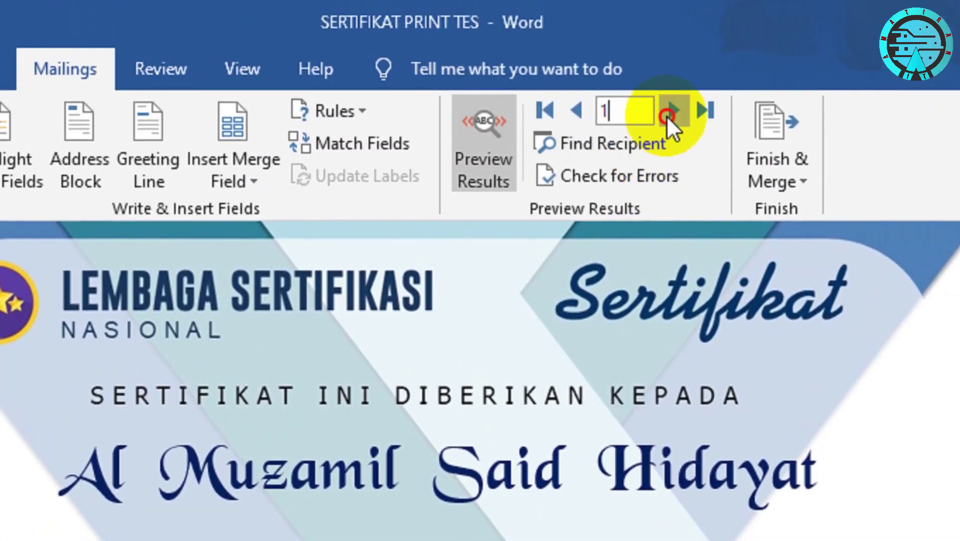
left_click(667, 116)
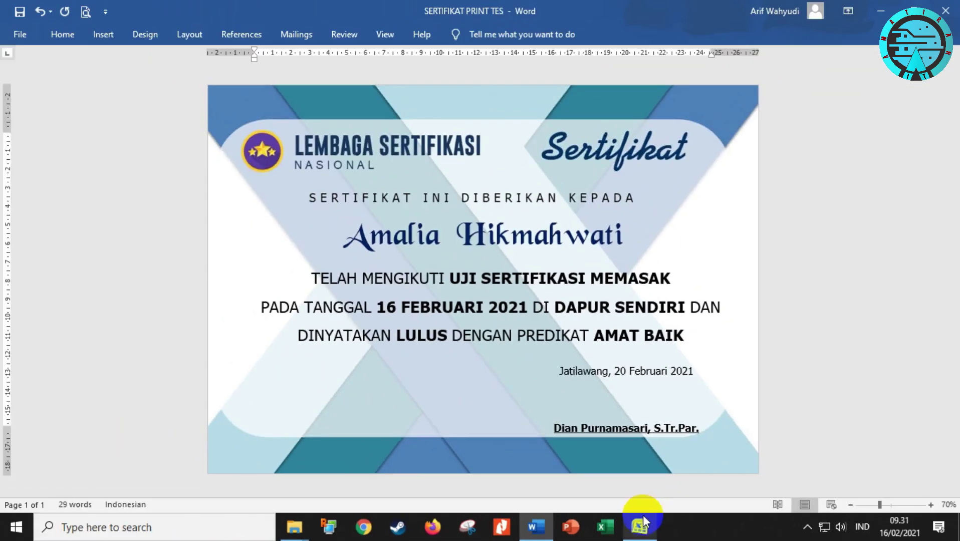
left_click(711, 506)
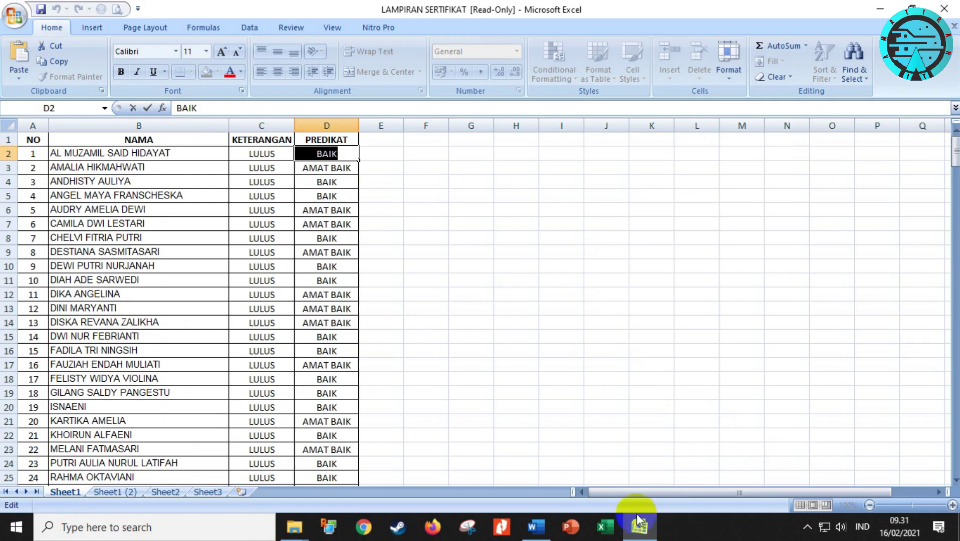
Check the second student's grade and the third and fourth students' names in Excel
left_click(156, 170)
left_click(317, 167)
left_click(115, 183)
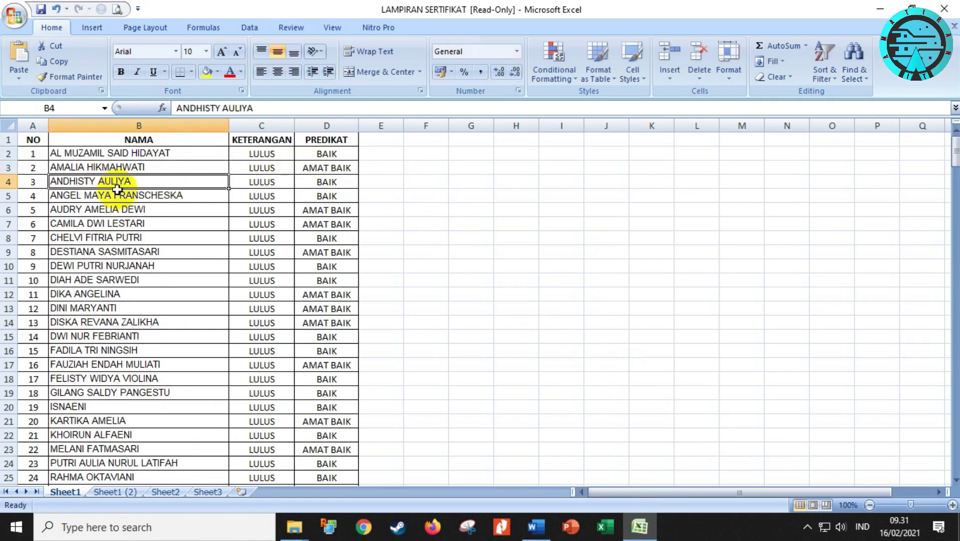
left_click(117, 196)
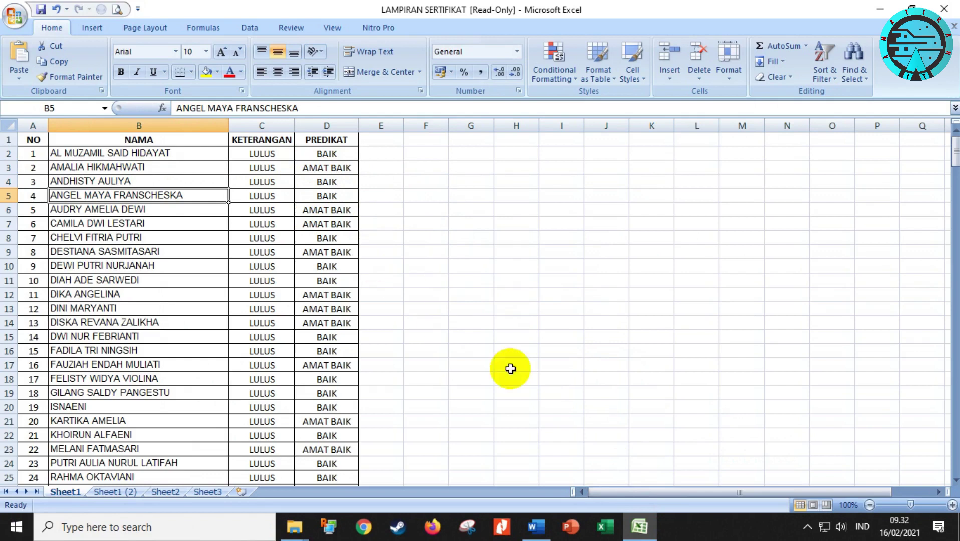
Step the Word merge preview forward through records 3, 4, 5, 6 and 7
left_click(538, 524)
left_click(296, 34)
left_click(601, 55)
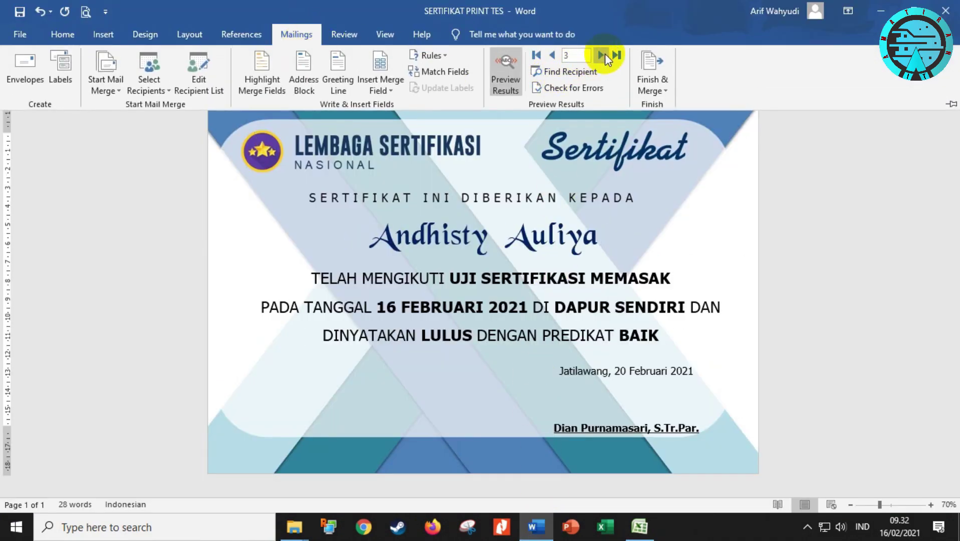
left_click(603, 54)
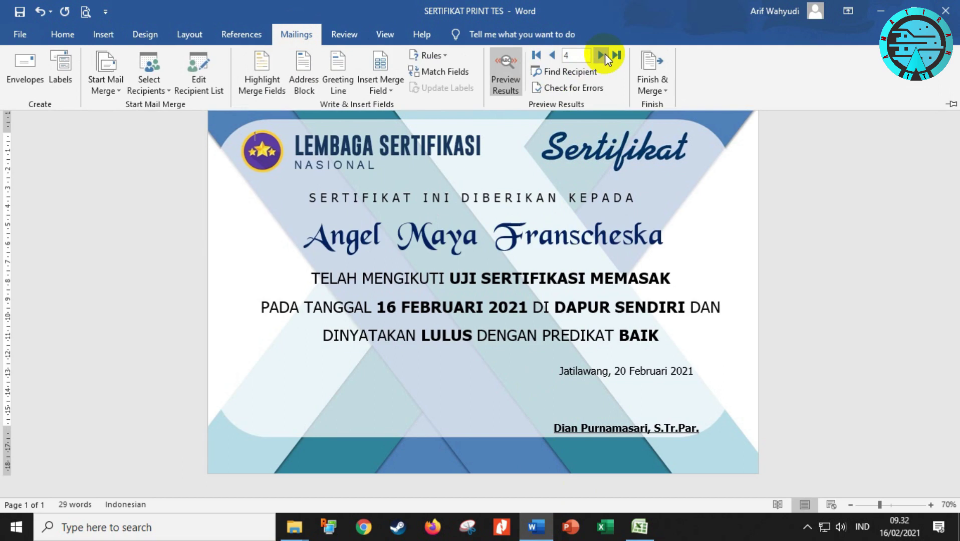
left_click(603, 54)
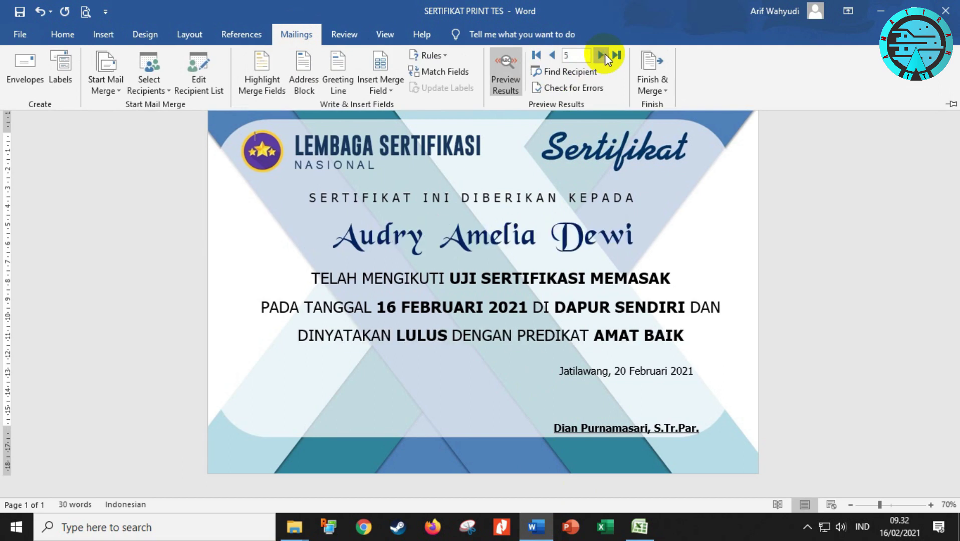
left_click(603, 55)
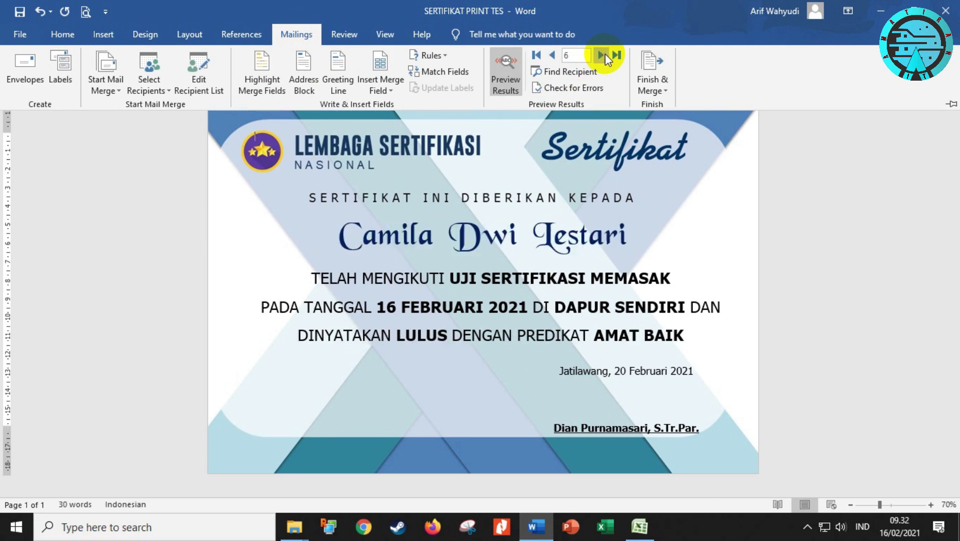
left_click(604, 54)
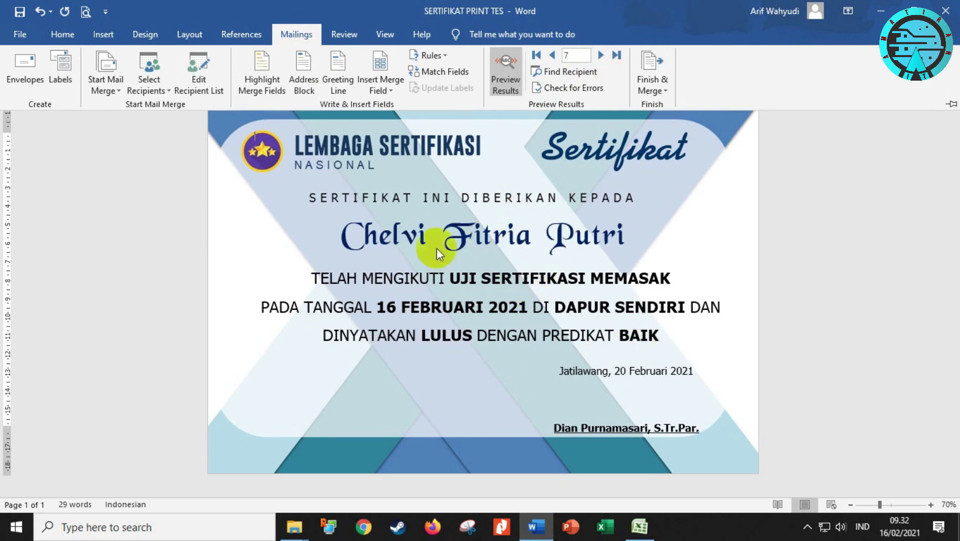
Close the Excel student list without saving
left_click(639, 527)
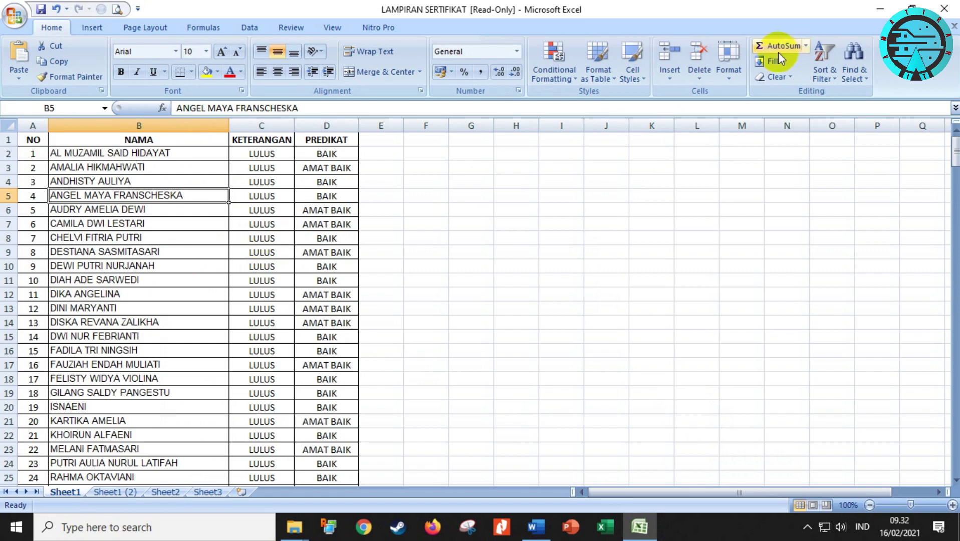
left_click(944, 8)
left_click(484, 300)
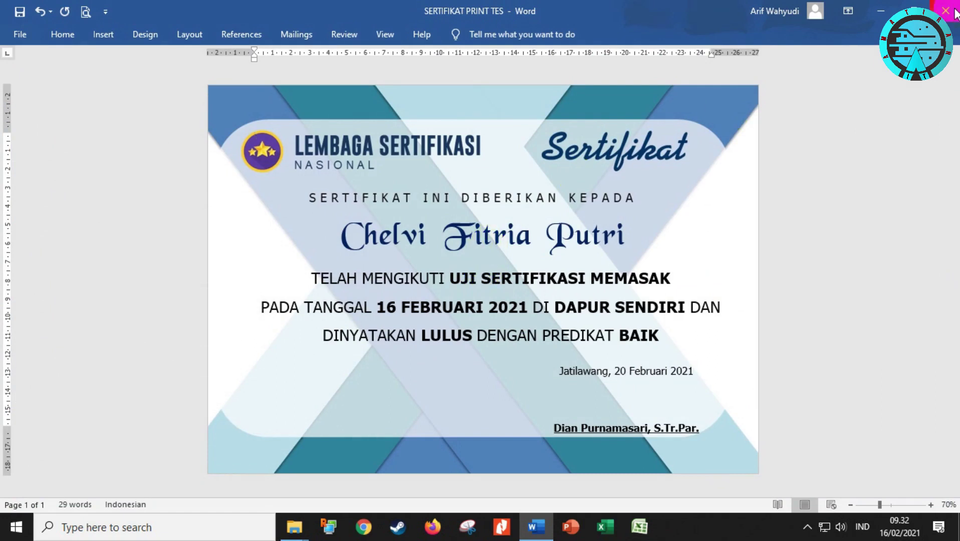
Open SERTIFIKAT PRINT from recent documents, then close the TES copy choosing Don't Save
left_click(19, 35)
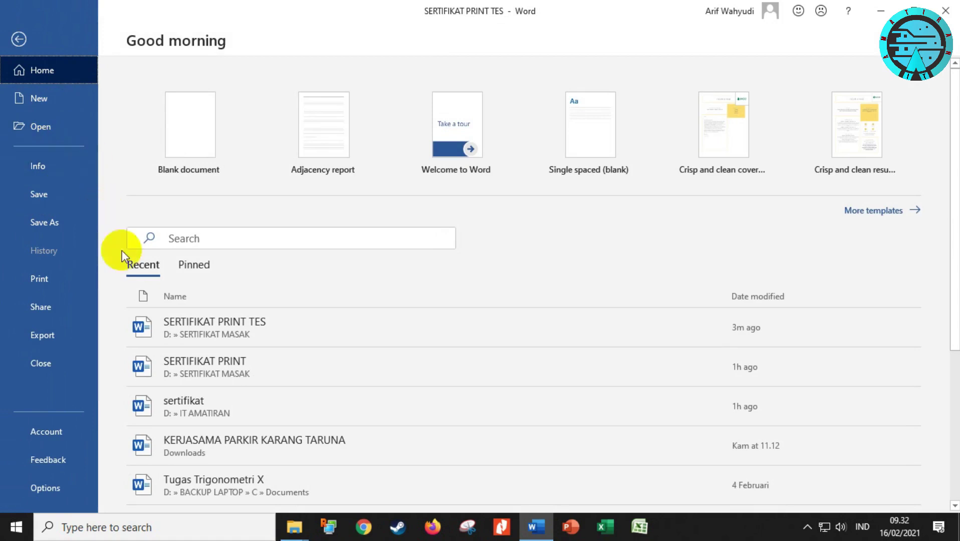
left_click(198, 363)
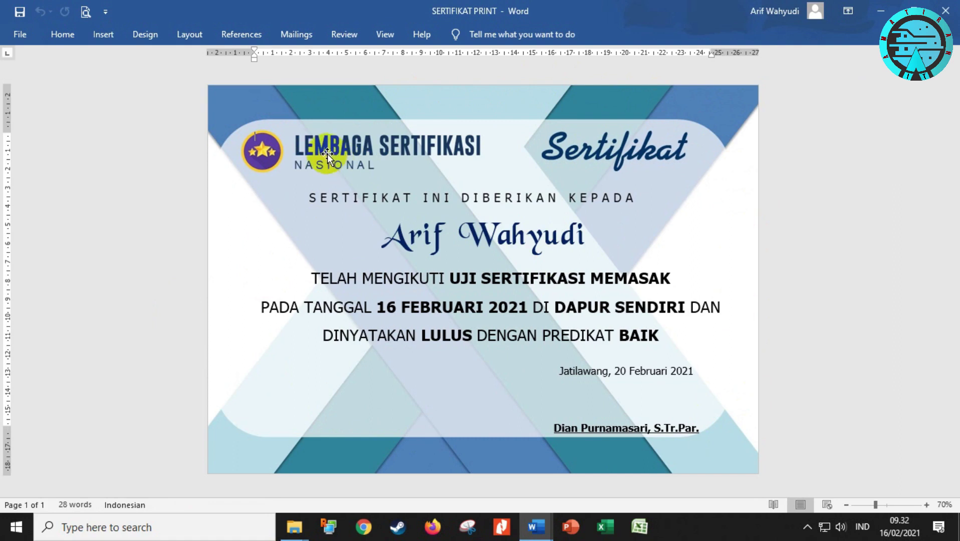
mouse_move(534, 524)
left_click(482, 398)
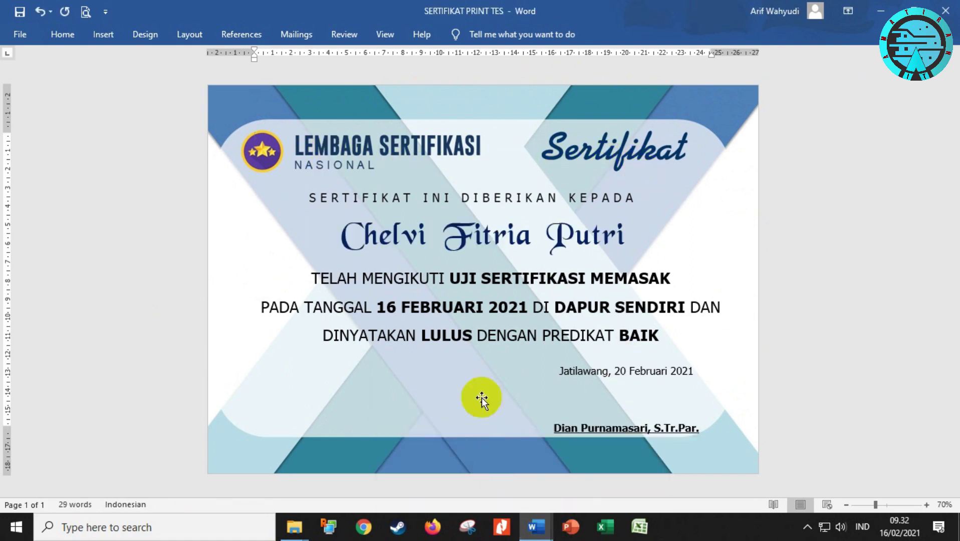
left_click(949, 6)
left_click(485, 281)
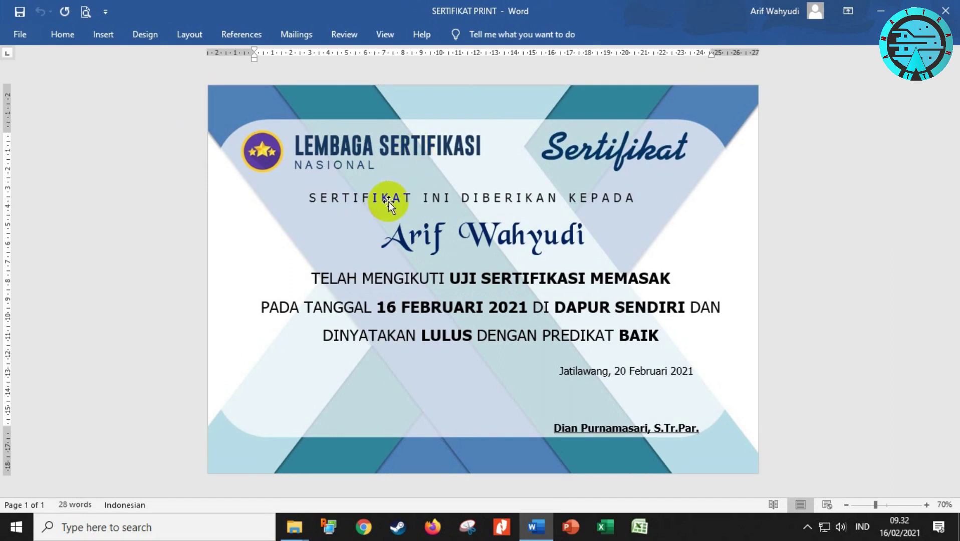
left_click_drag(389, 237, 564, 241)
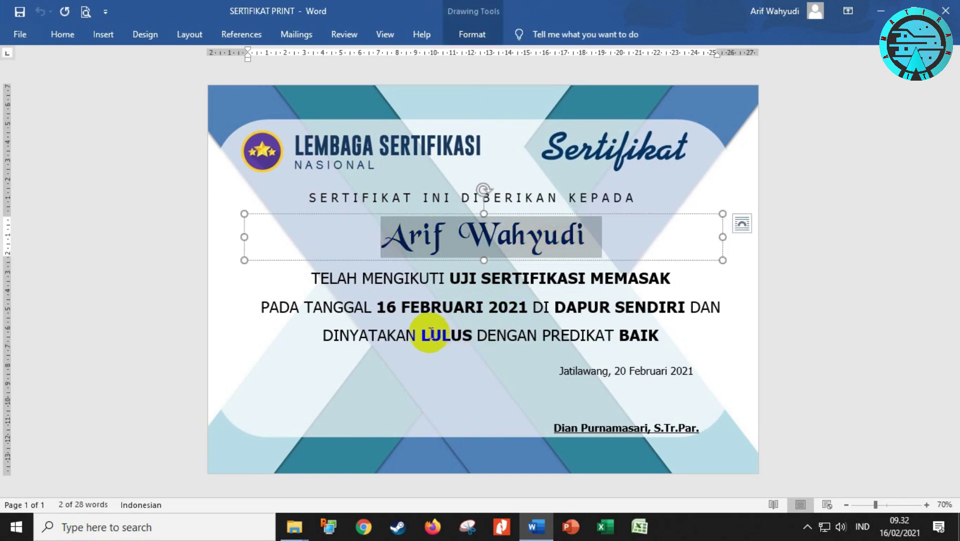
left_click(374, 278)
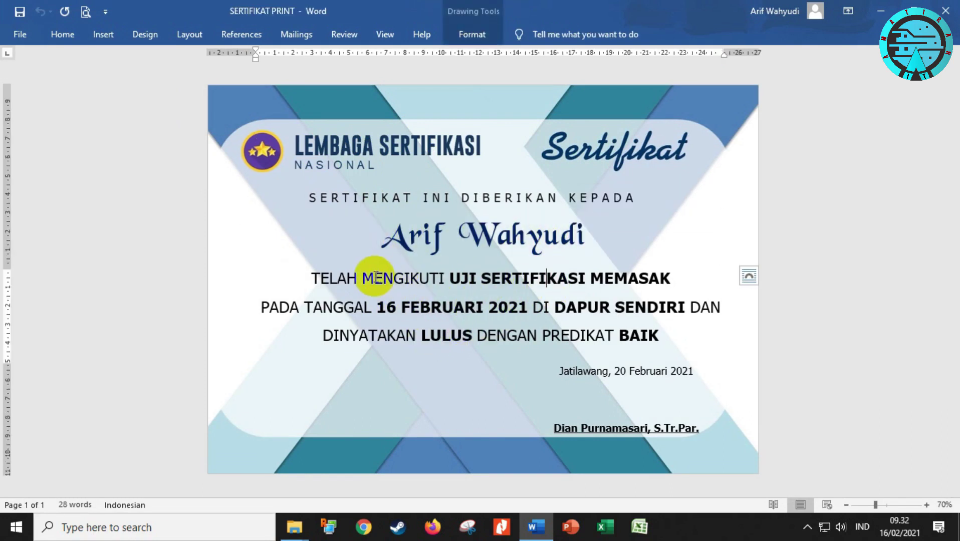
triple_click(488, 289)
left_click(299, 308)
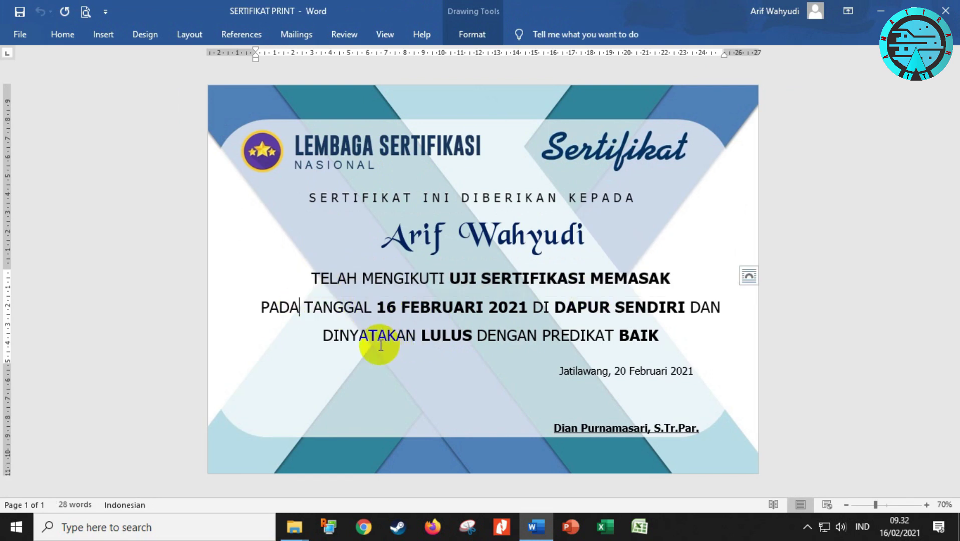
double_click(441, 334)
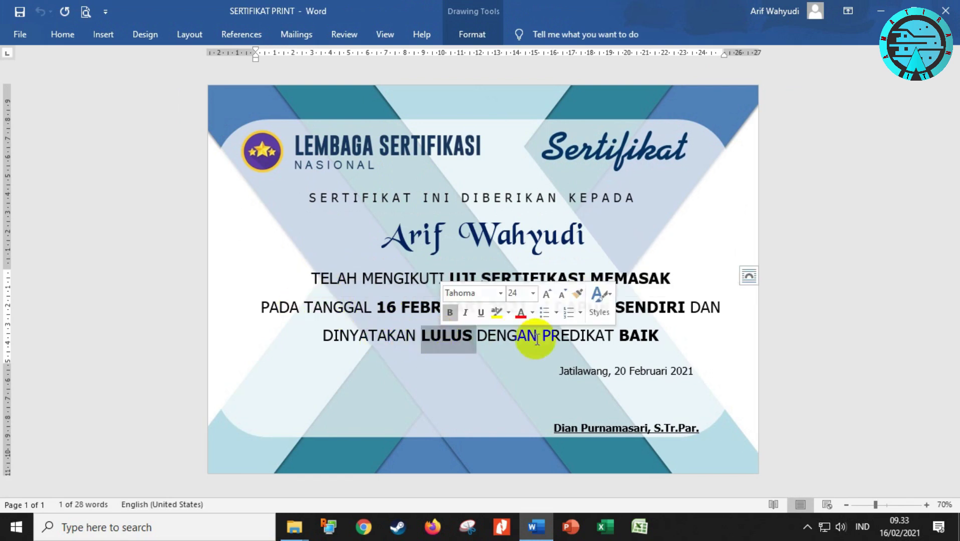
double_click(627, 336)
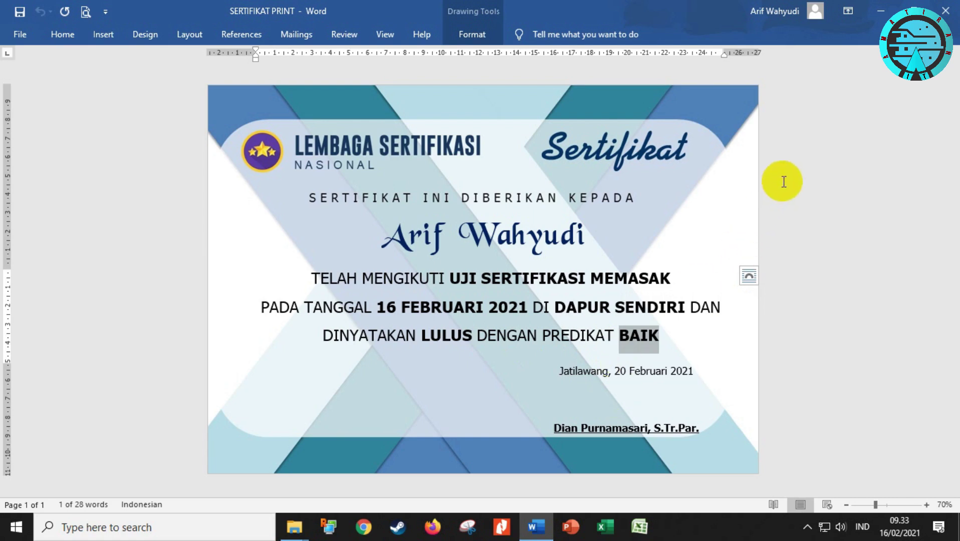
left_click(442, 307)
left_click(376, 231)
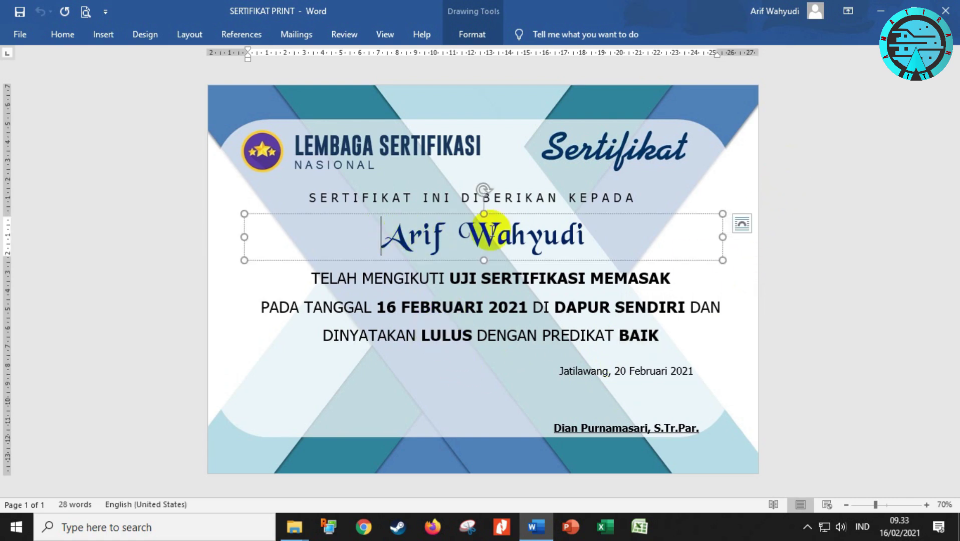
left_click(794, 144)
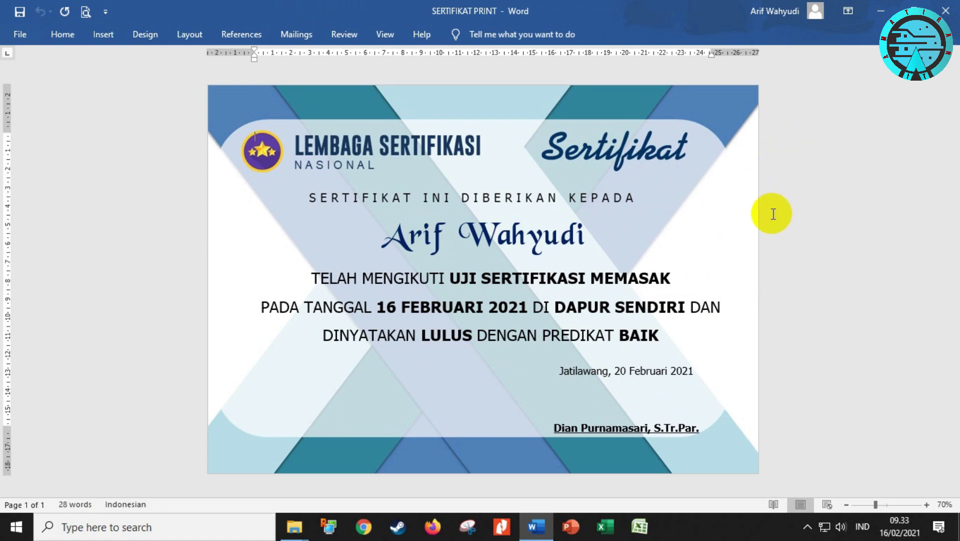
Launch Excel and open the LAMPIRAN SERTIFIKAT workbook from recent files
left_click(646, 527)
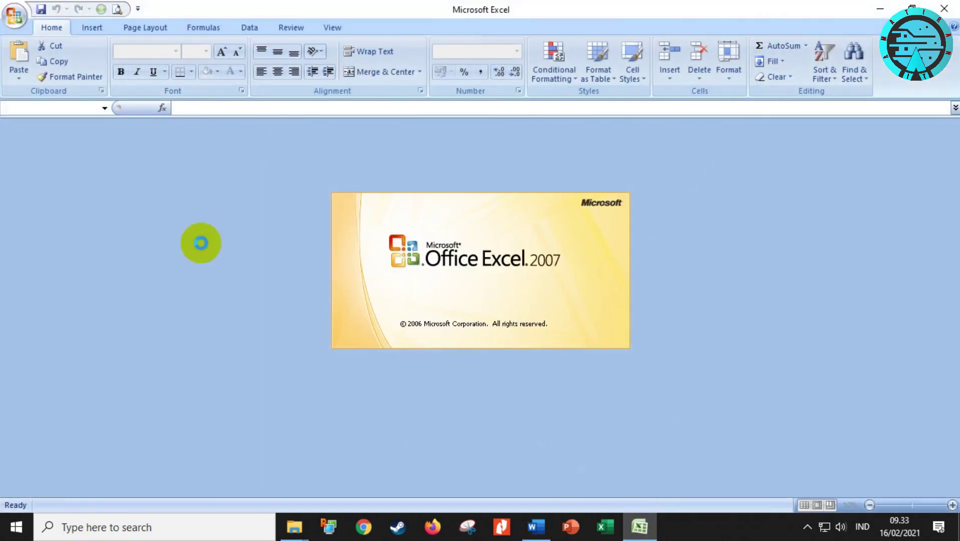
left_click(13, 18)
left_click(125, 58)
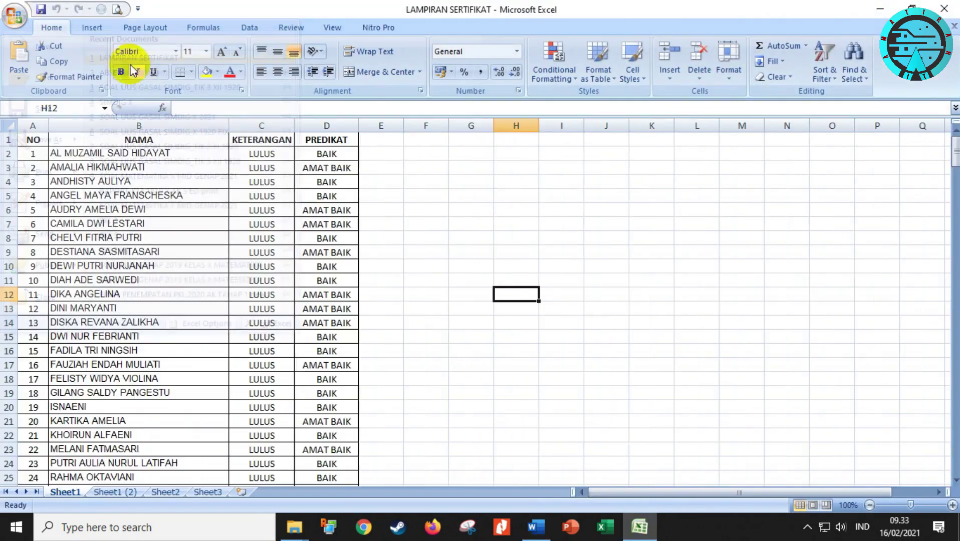
Review the uppercase NAMA entries and the NO, NAMA, KETERANGAN and PREDIKAT headings, ending on B2
left_click(107, 154)
left_click(116, 224)
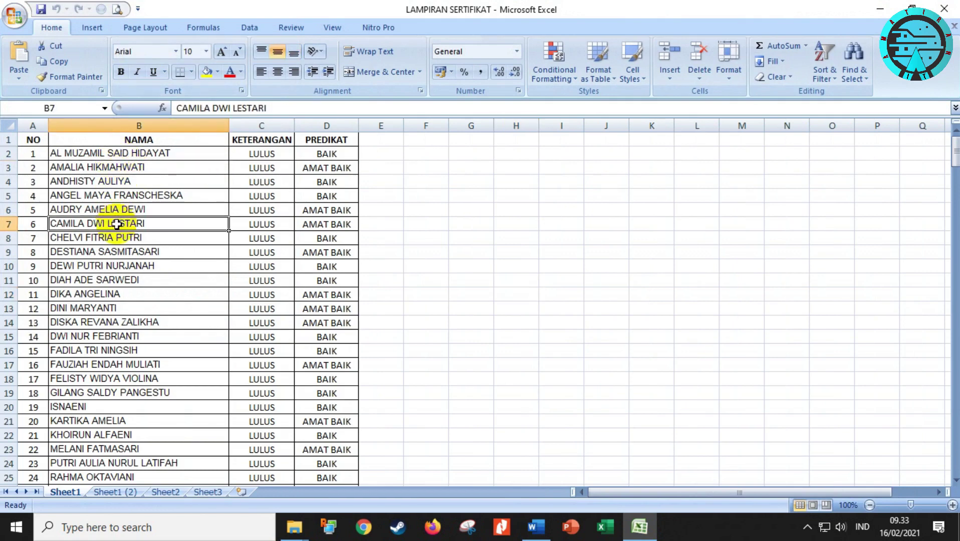
left_click(33, 140)
left_click(138, 140)
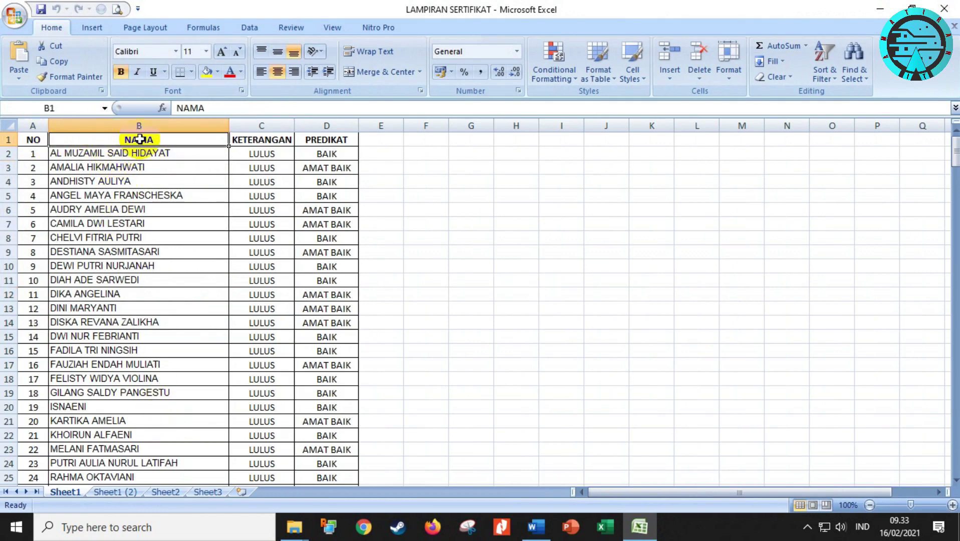
left_click(256, 140)
left_click(321, 140)
left_click(383, 140)
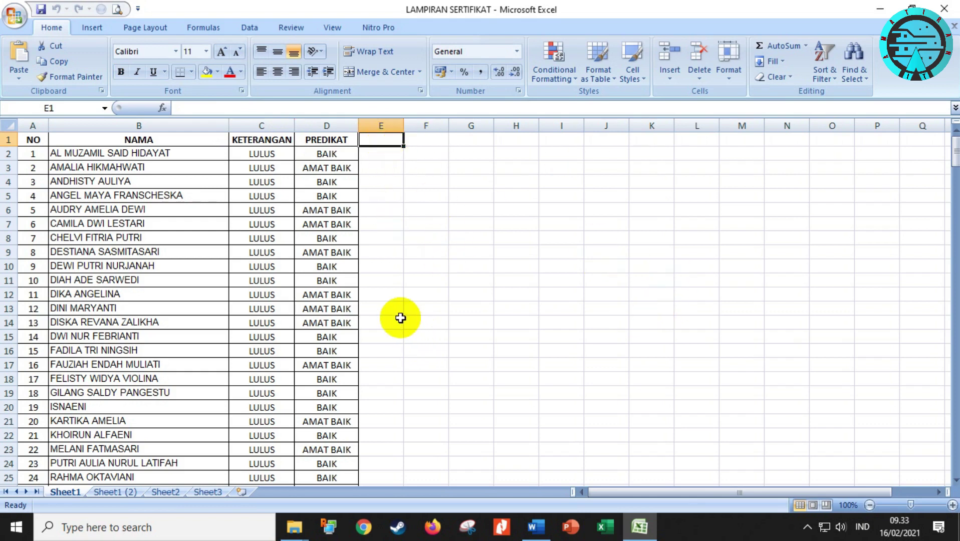
left_click(128, 153)
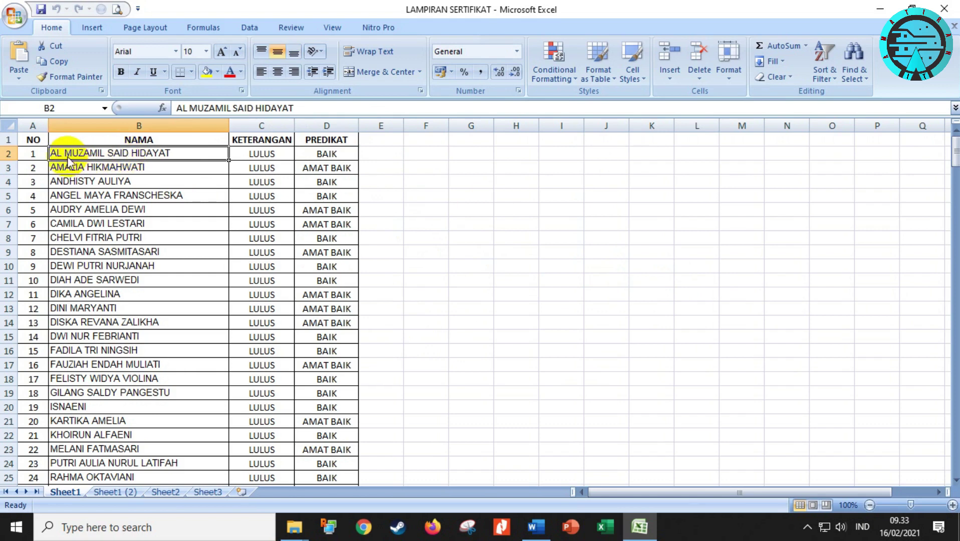
left_click(535, 527)
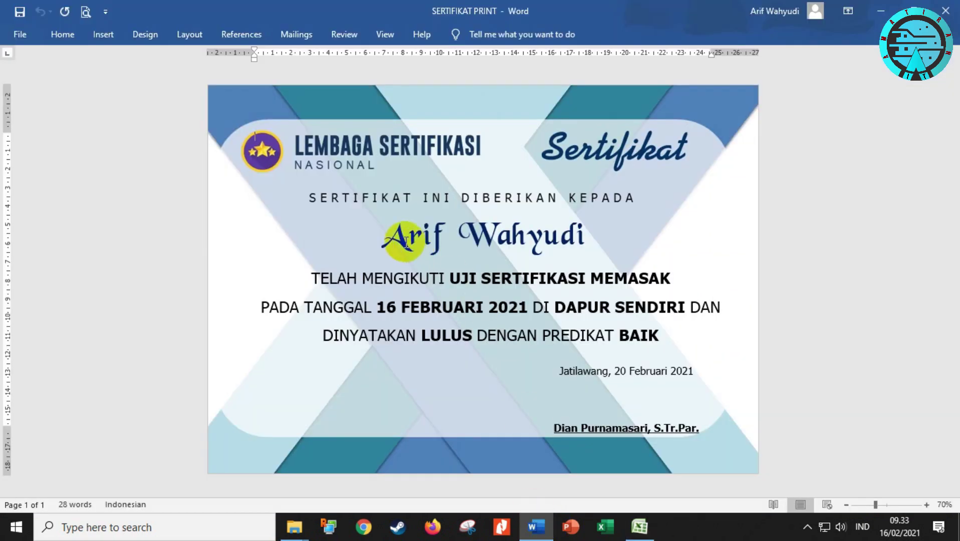
Inspect the capitalized initial letters of the sample name and surname on the certificate
left_click_drag(386, 238, 598, 235)
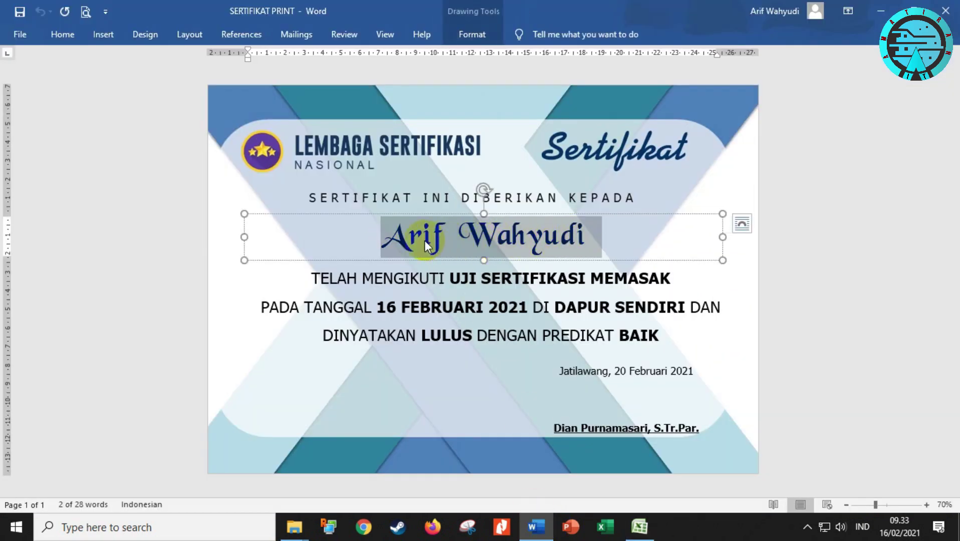
left_click(396, 240)
double_click(390, 233)
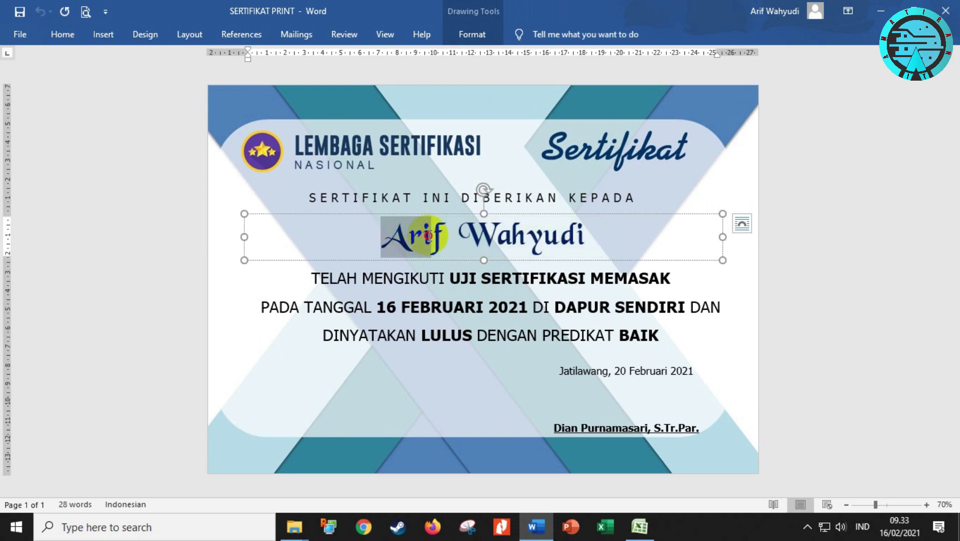
left_click(391, 236)
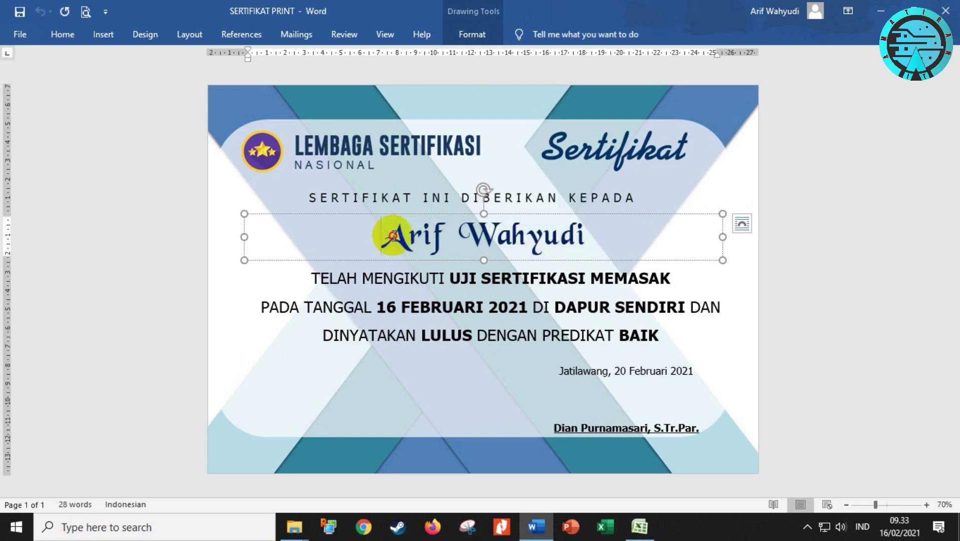
left_click_drag(393, 235, 409, 235)
left_click_drag(491, 241, 480, 245)
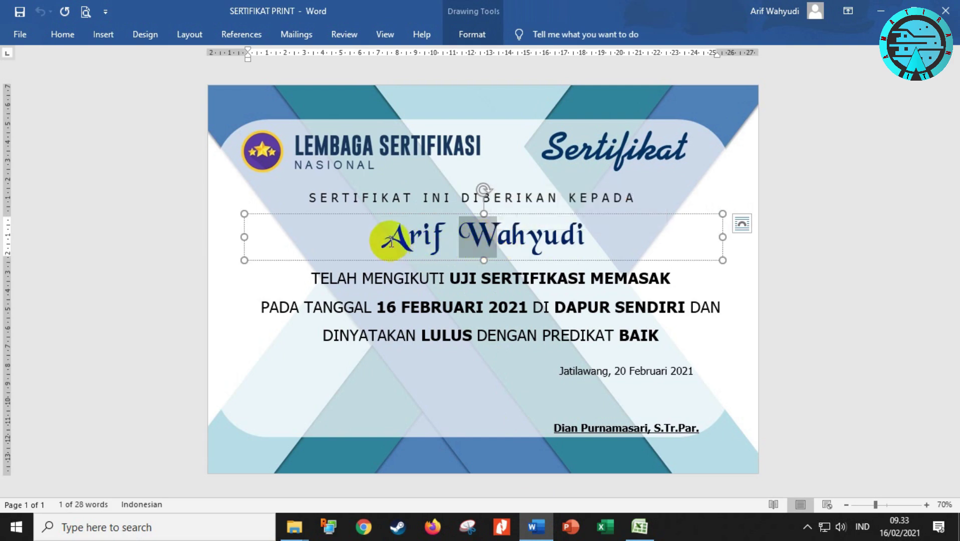
left_click_drag(381, 239, 406, 248)
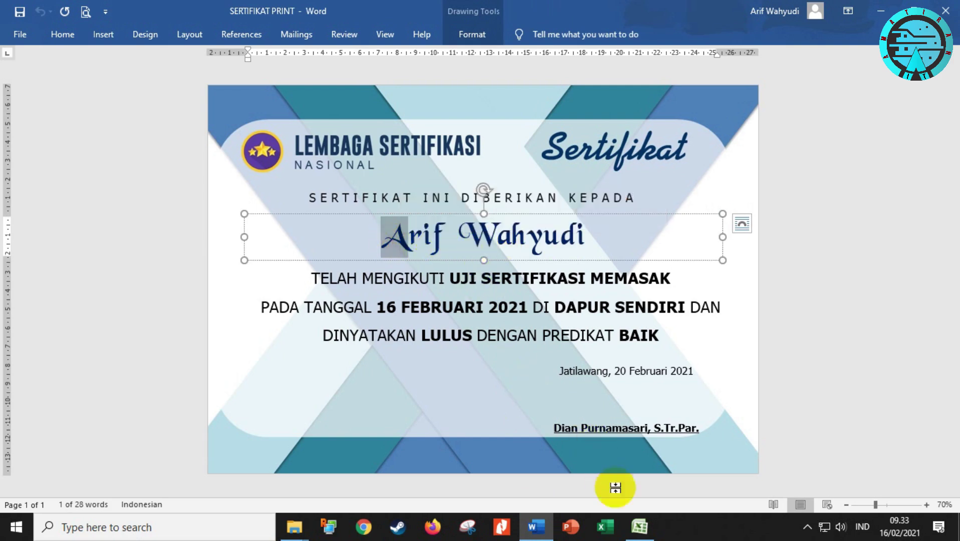
Return to the Excel name list and select cell E2 for a helper formula
left_click(639, 526)
left_click(373, 153)
scroll(398, 244, "up", 2)
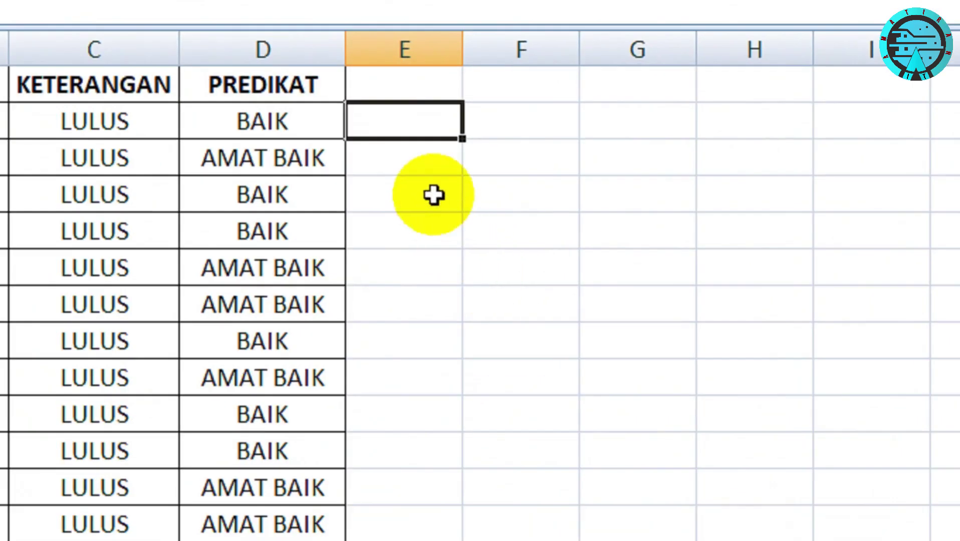
Enter =PROPER(B2) in cell E2
type("=")
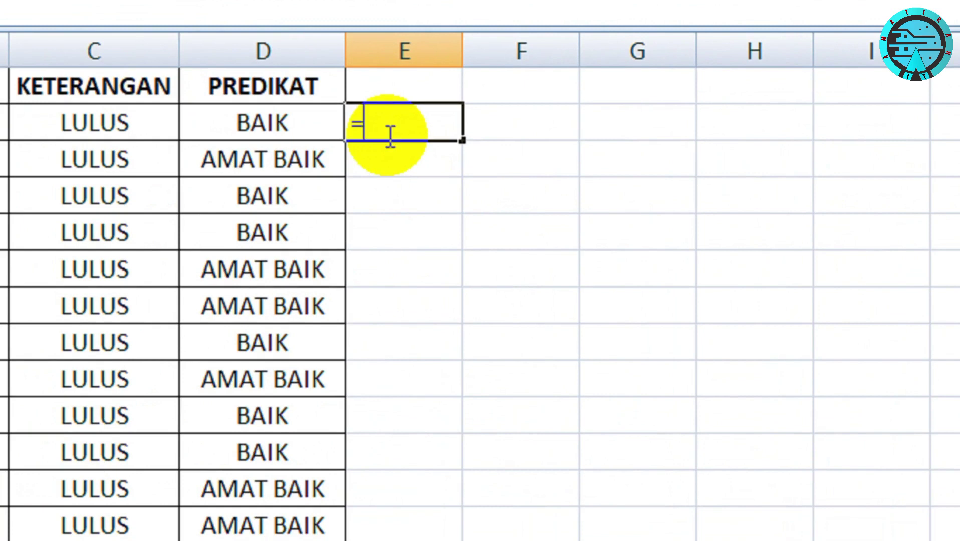
type("PRO")
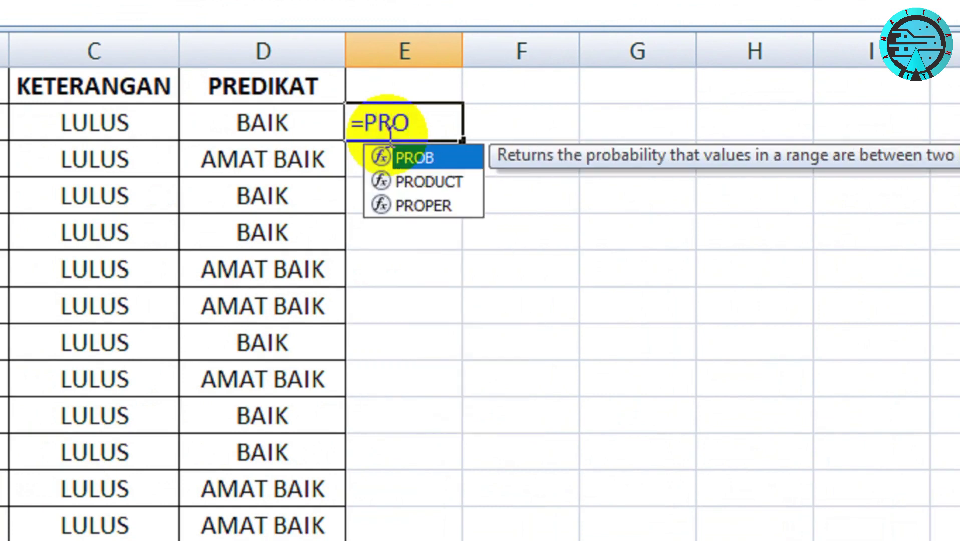
type("PER(")
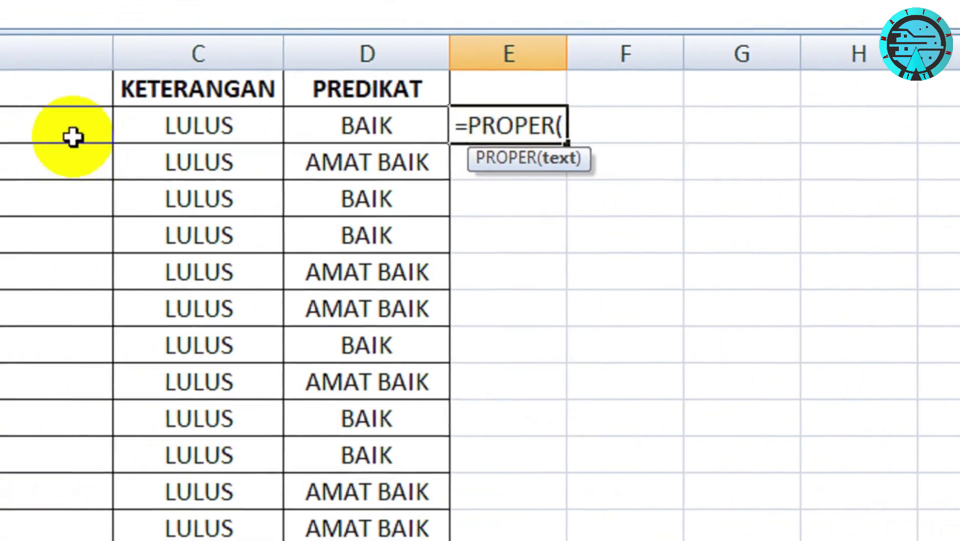
left_click(239, 134)
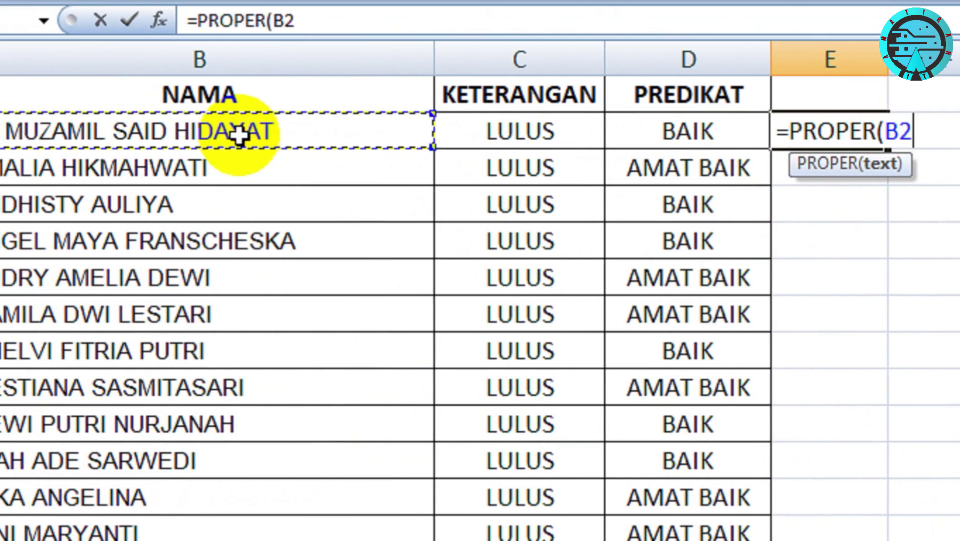
key("Return")
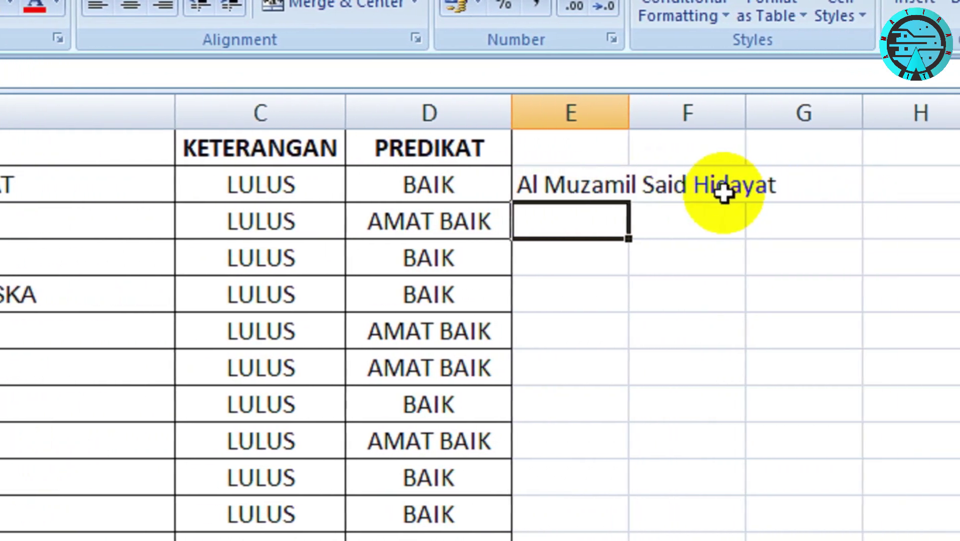
Fill the PROPER formula down column E for every name and check the results
left_click(593, 187)
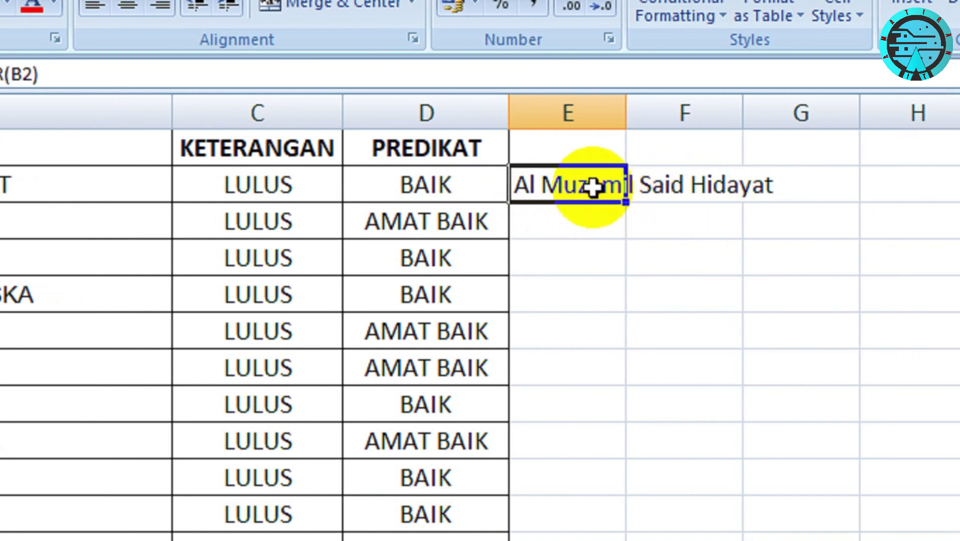
double_click(629, 206)
scroll(629, 395, "down", 5)
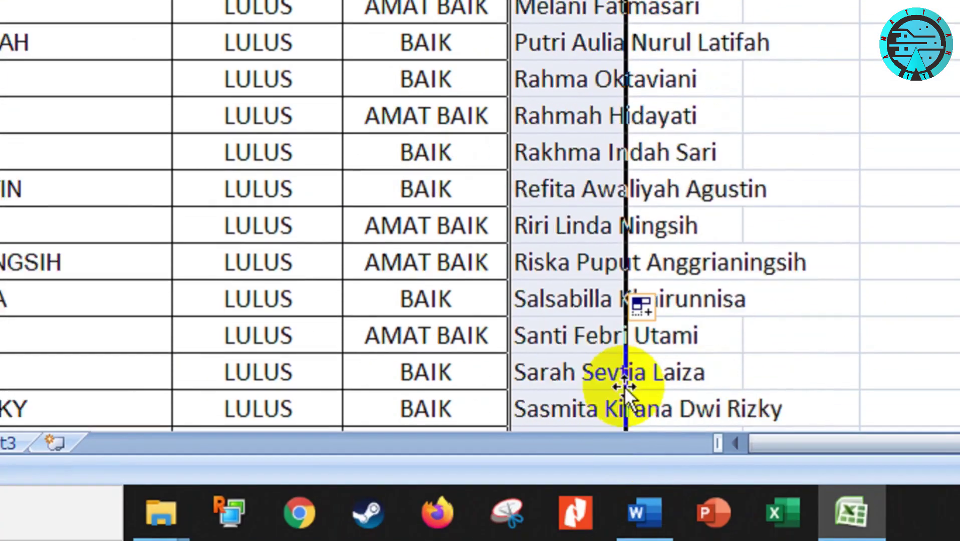
scroll(625, 387, "down", 15)
scroll(623, 201, "up", 15)
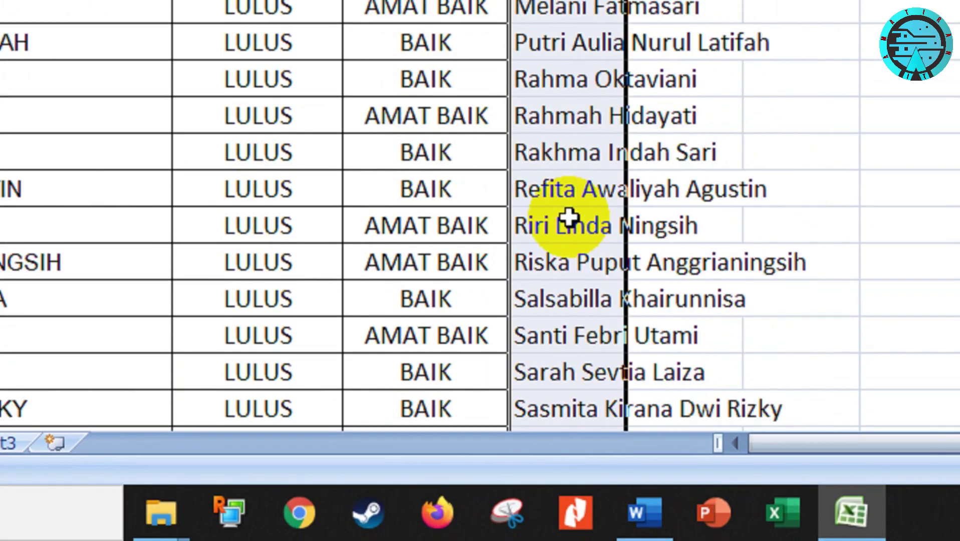
scroll(566, 218, "up", 10)
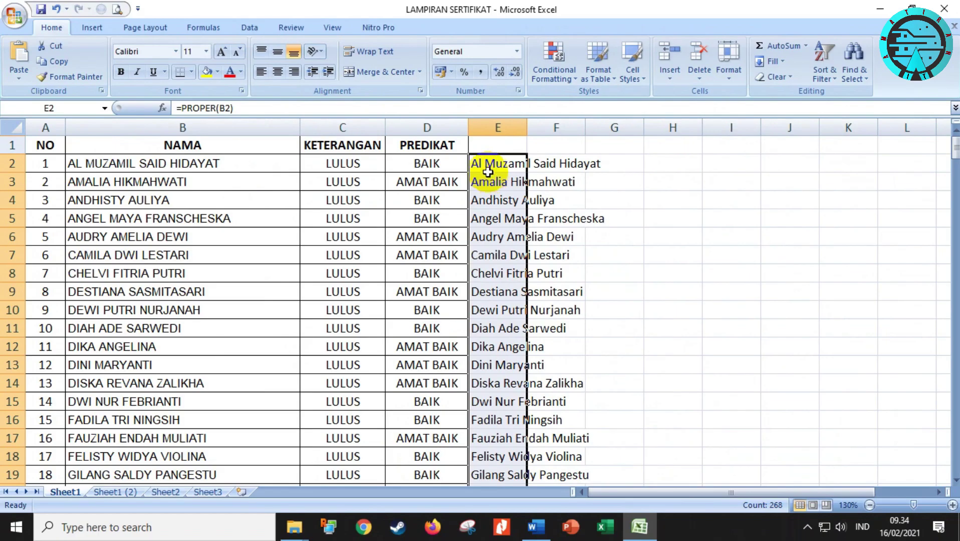
left_click(530, 101)
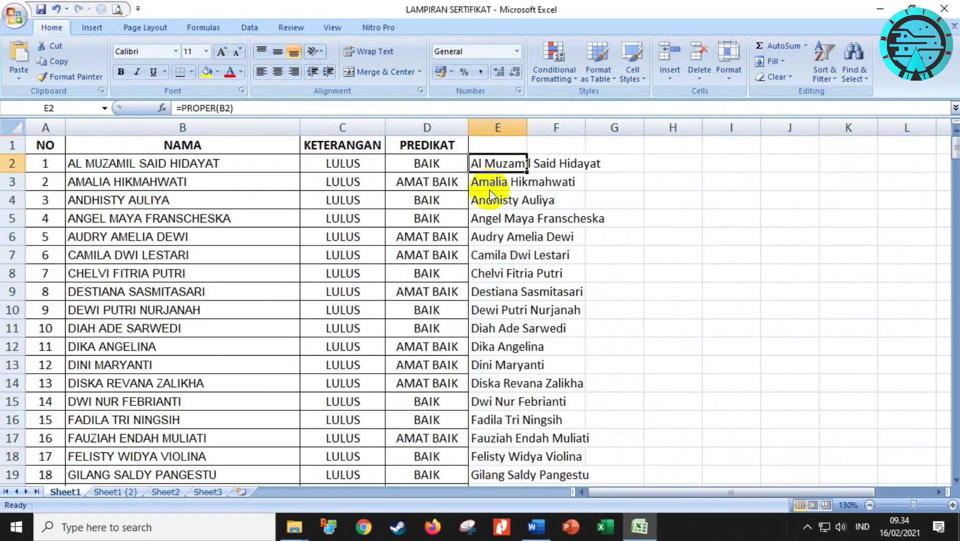
Copy the proper-case names from column E and paste them as values over B2 onward
key("ctrl+shift+Down")
scroll(489, 195, "up", 19)
key("ctrl+c")
scroll(488, 197, "up", 20)
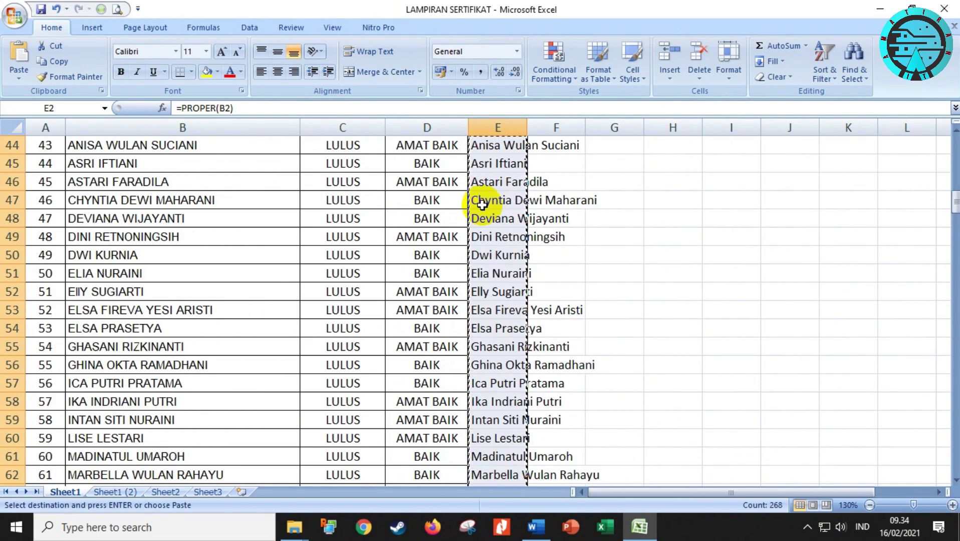
scroll(482, 204, "up", 14)
left_click(101, 160)
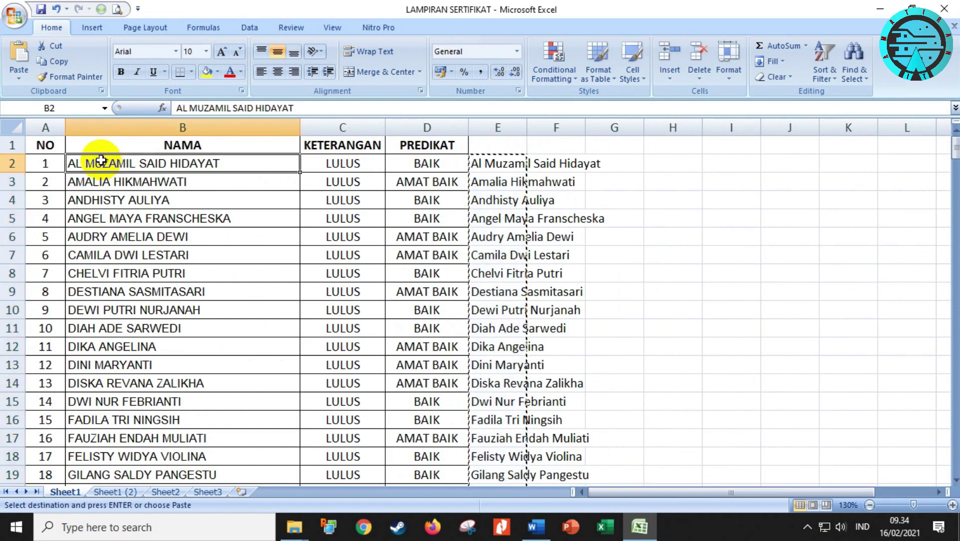
right_click(101, 161)
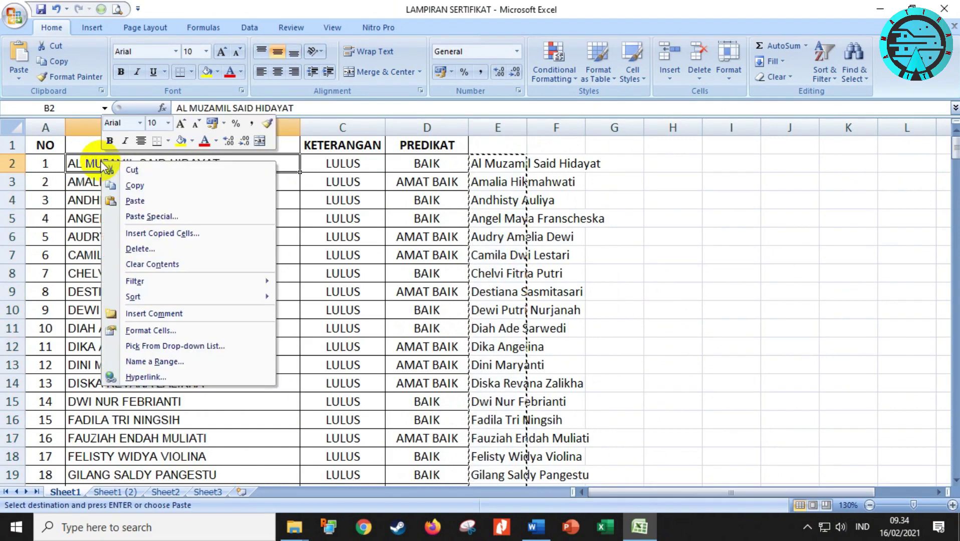
left_click(157, 217)
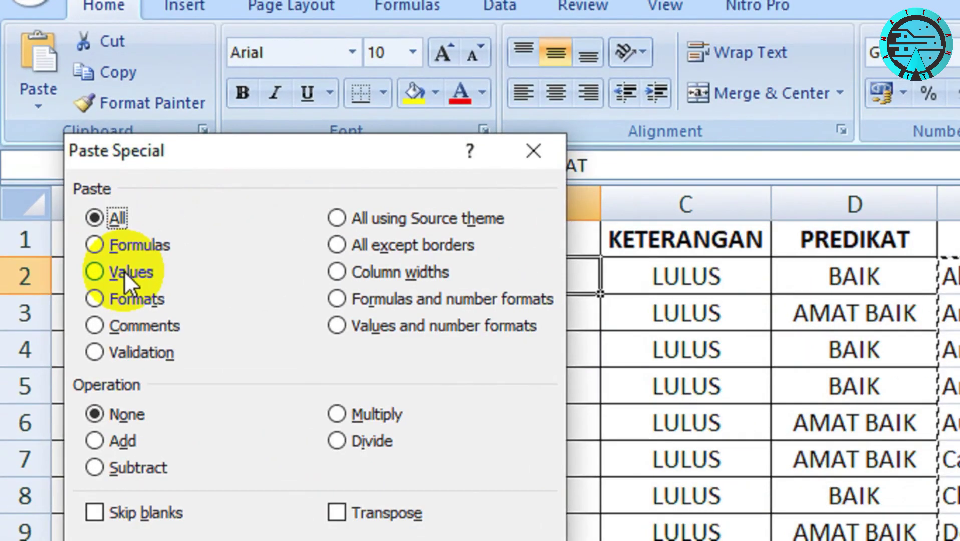
left_click(60, 162)
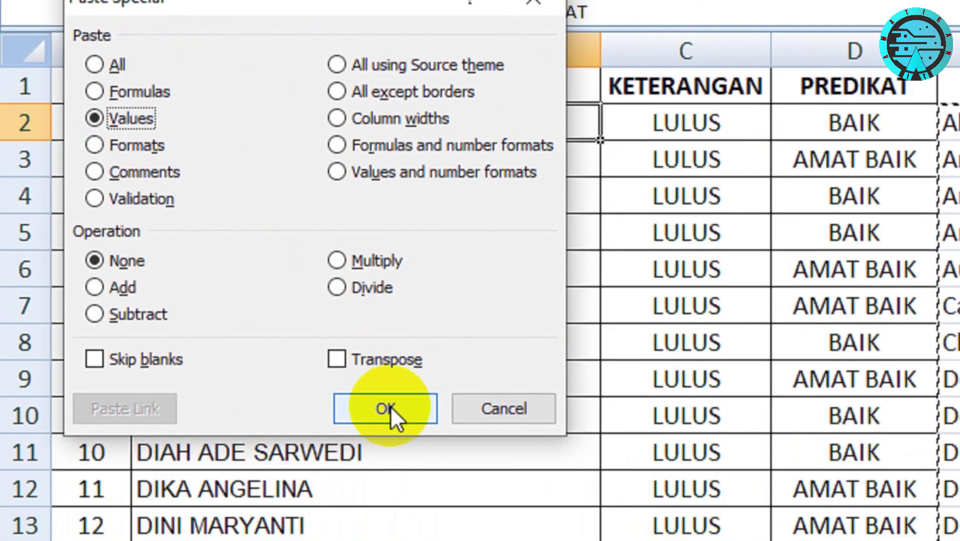
left_click(389, 508)
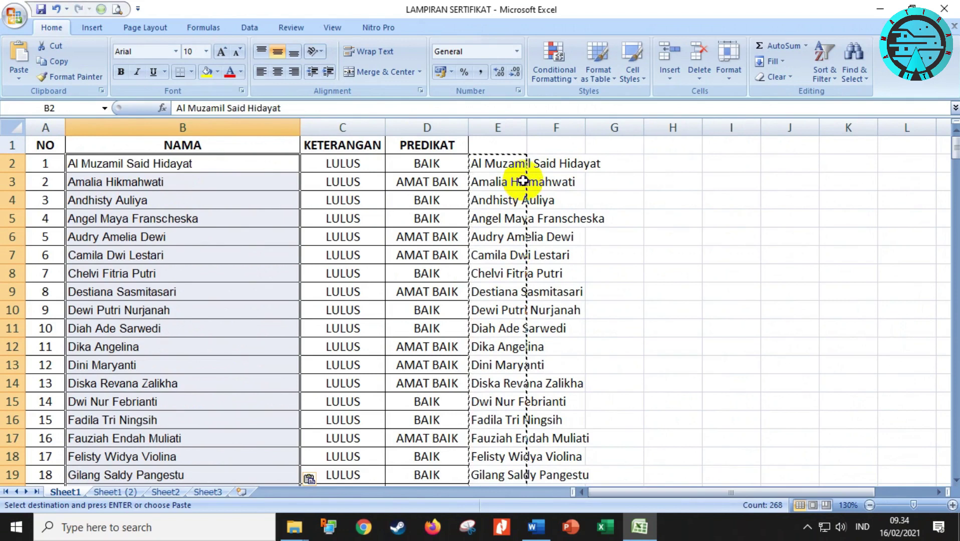
Delete the helper formulas in column E and verify the converted name in B2
left_click(497, 160)
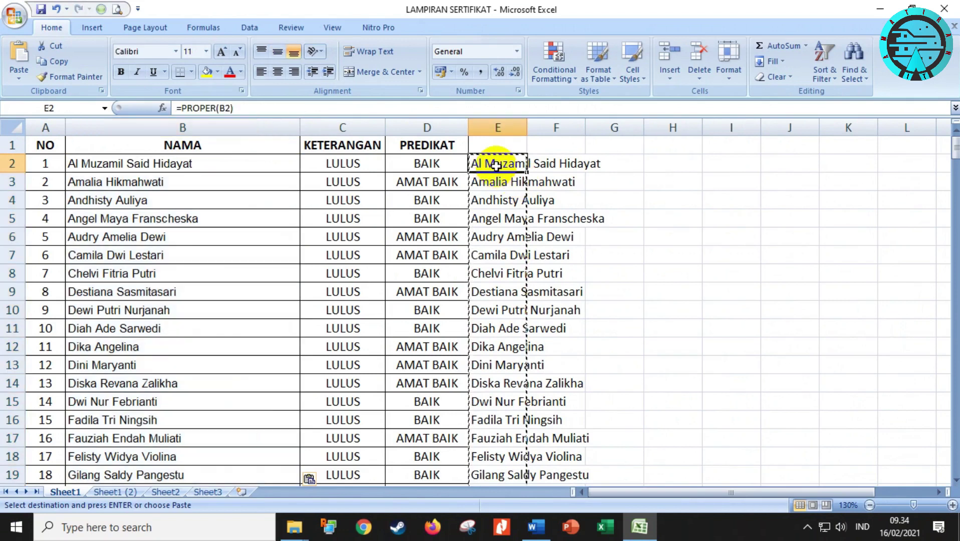
key("ctrl+shift+Down")
key("Delete")
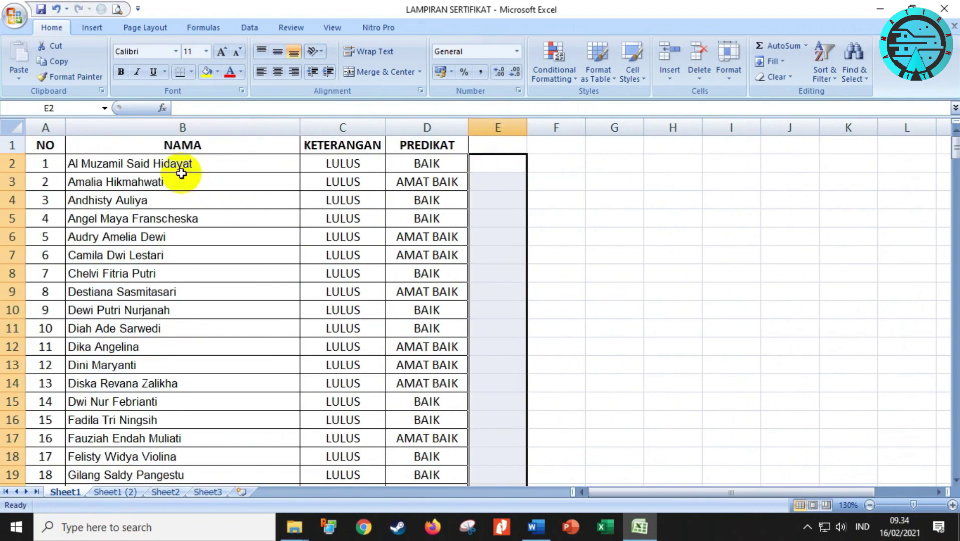
left_click(171, 167)
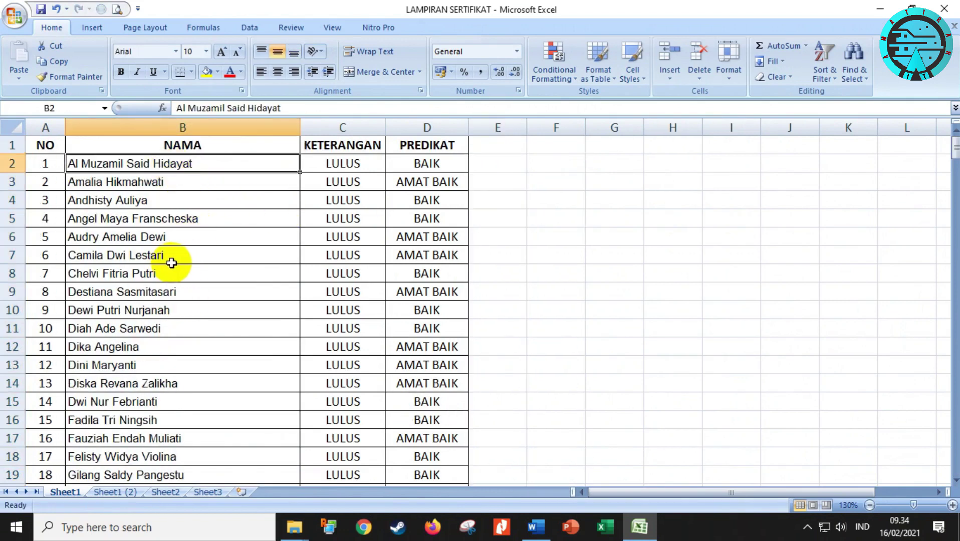
Close Excel, select the certificate's placeholder name, and bring up the Mailings tab
left_click(942, 8)
left_click(800, 178)
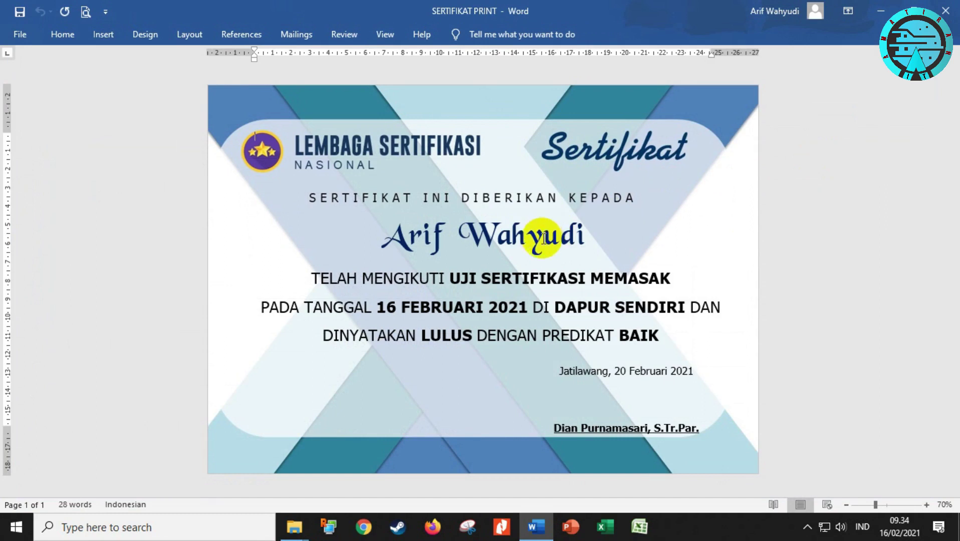
left_click_drag(390, 241, 541, 251)
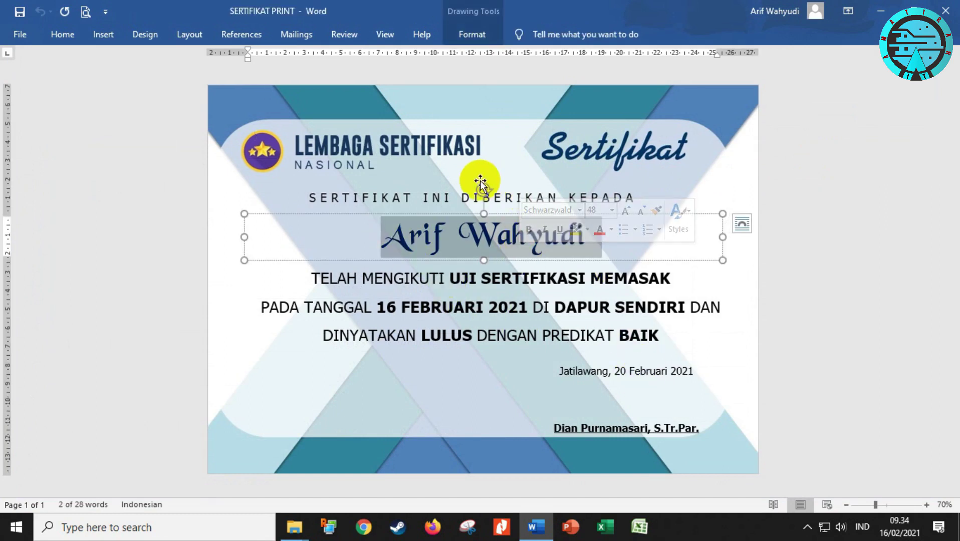
left_click(299, 34)
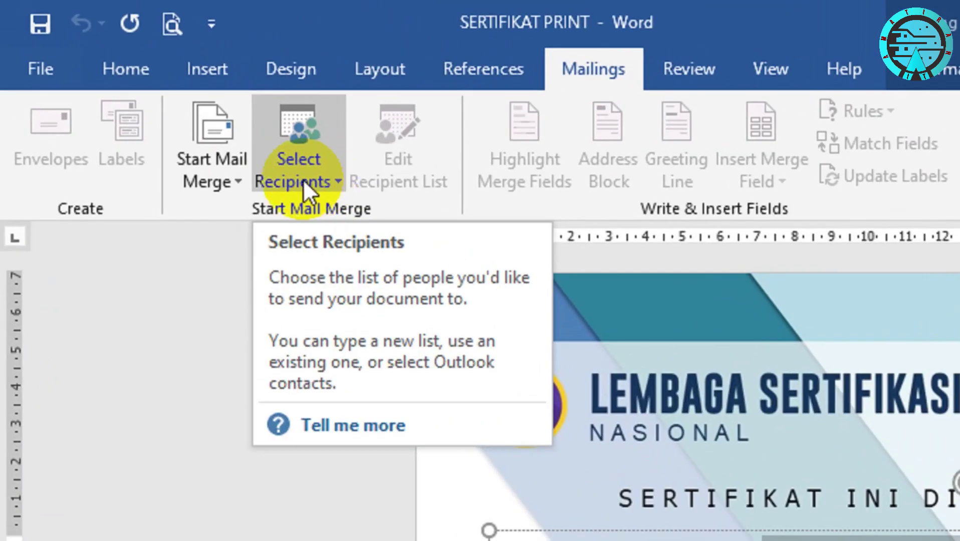
Use the 'Sheet1 (2)$' table of D:\SERTIFIKAT MASAK\LAMPIRAN SERTIFIKAT as the recipient list
left_click(319, 179)
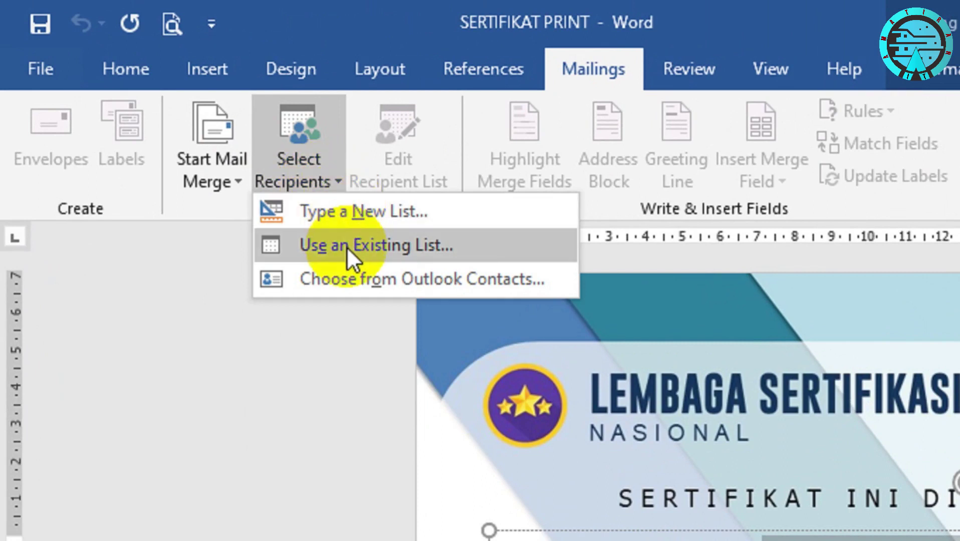
left_click(424, 246)
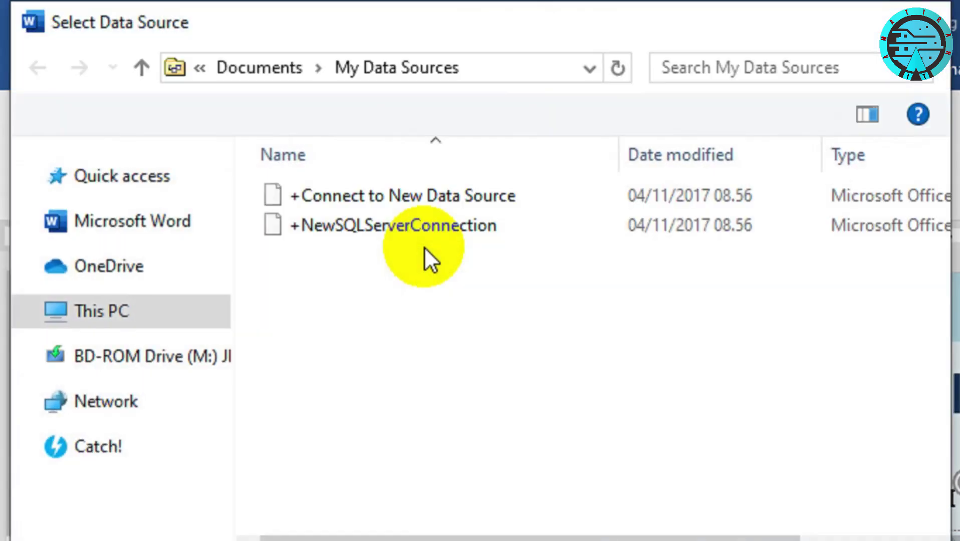
left_click_drag(223, 238, 223, 279)
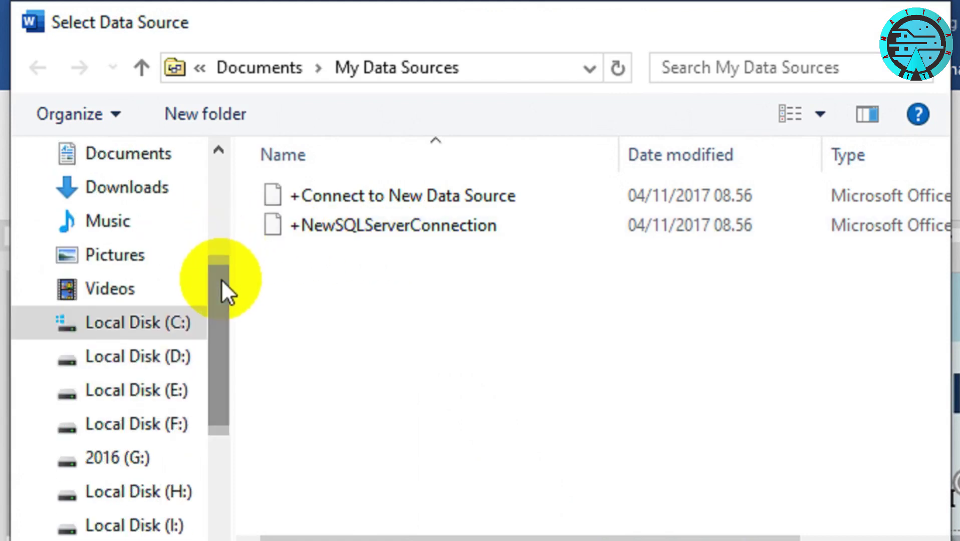
left_click(158, 368)
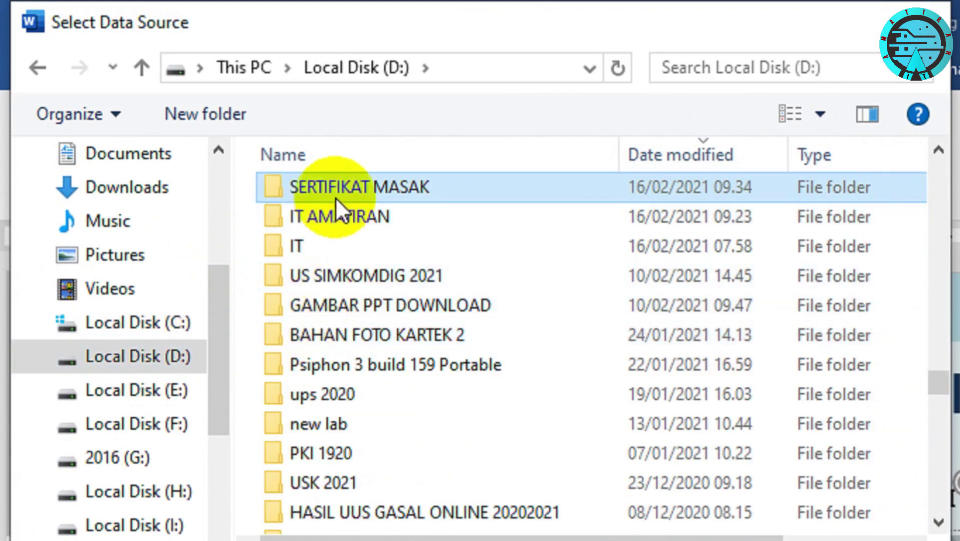
double_click(335, 194)
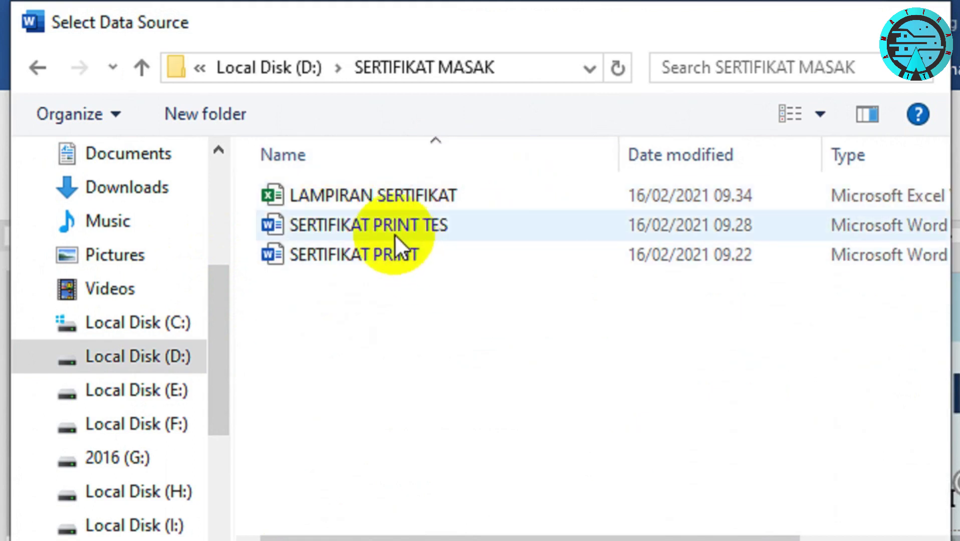
left_click(365, 203)
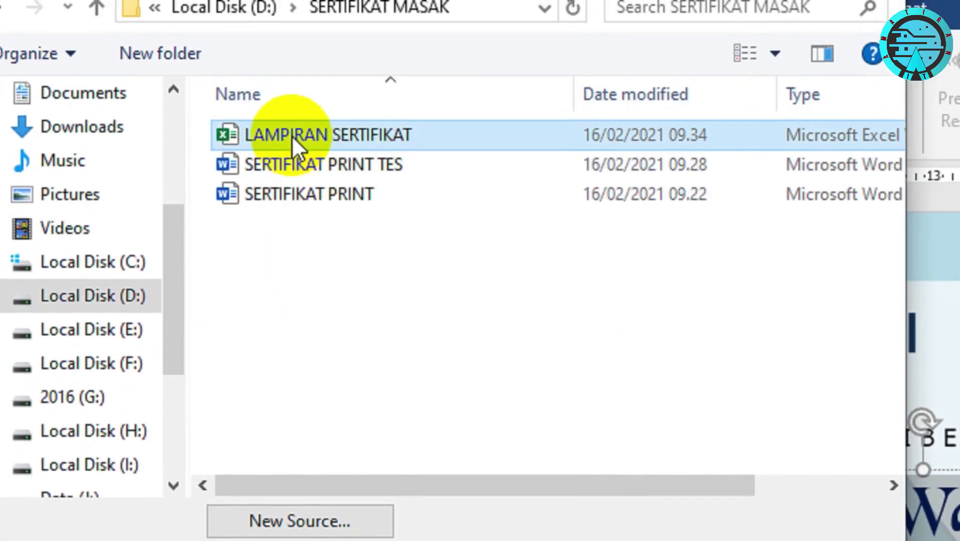
double_click(291, 134)
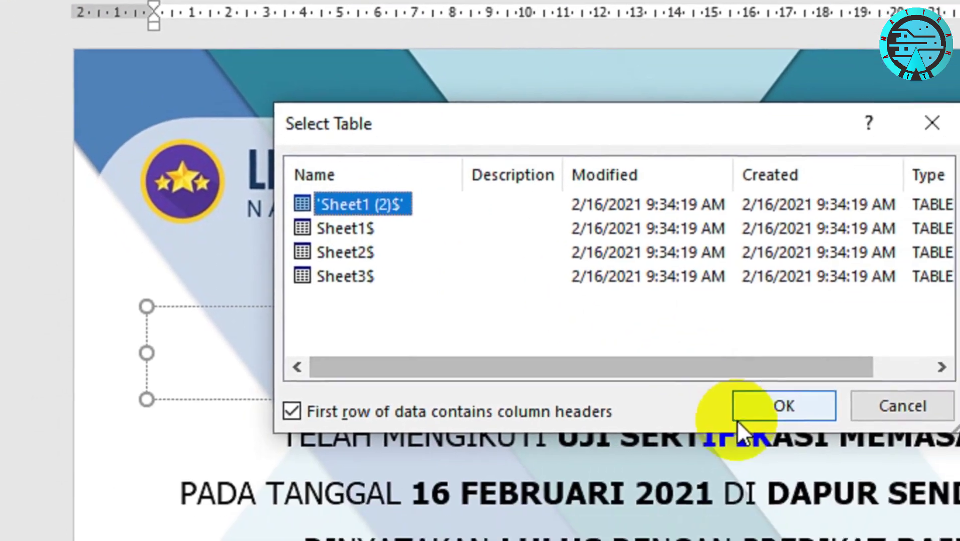
left_click(737, 420)
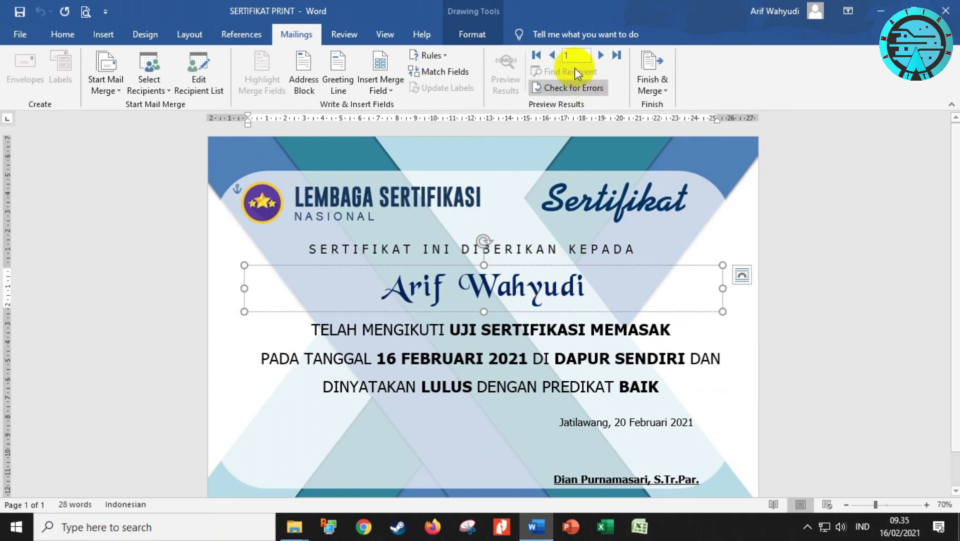
Step back and forth through the preview records and check the available merge fields
left_click(552, 56)
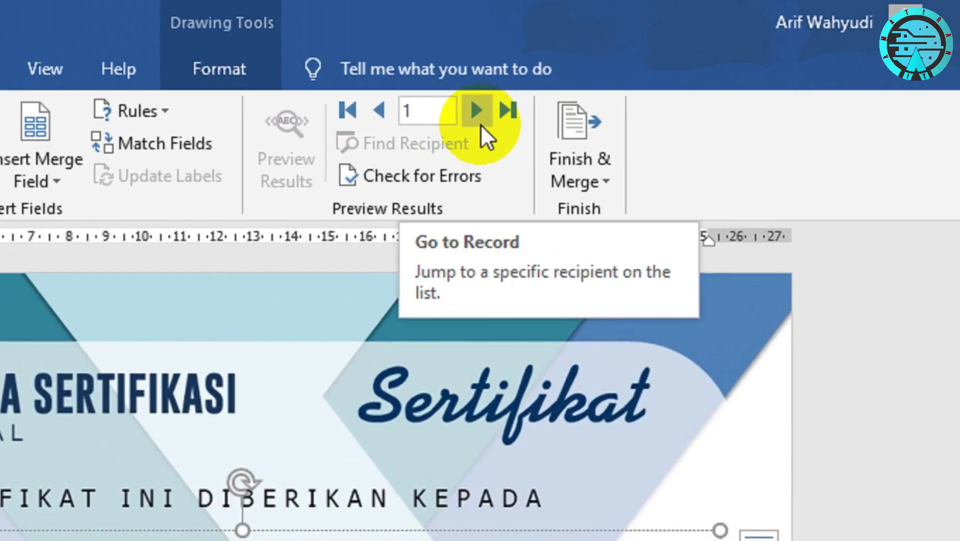
left_click(601, 55)
left_click(379, 110)
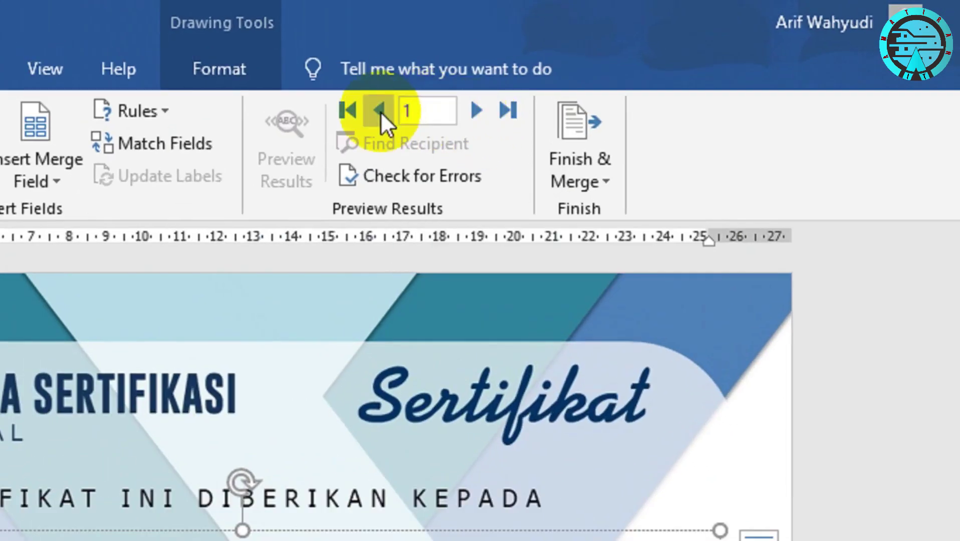
left_click(476, 110)
left_click(377, 112)
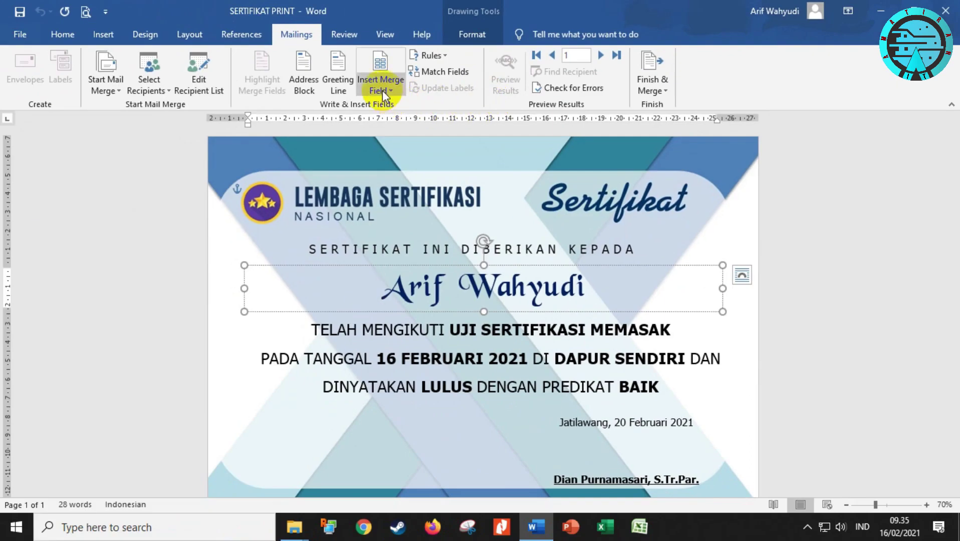
left_click(381, 90)
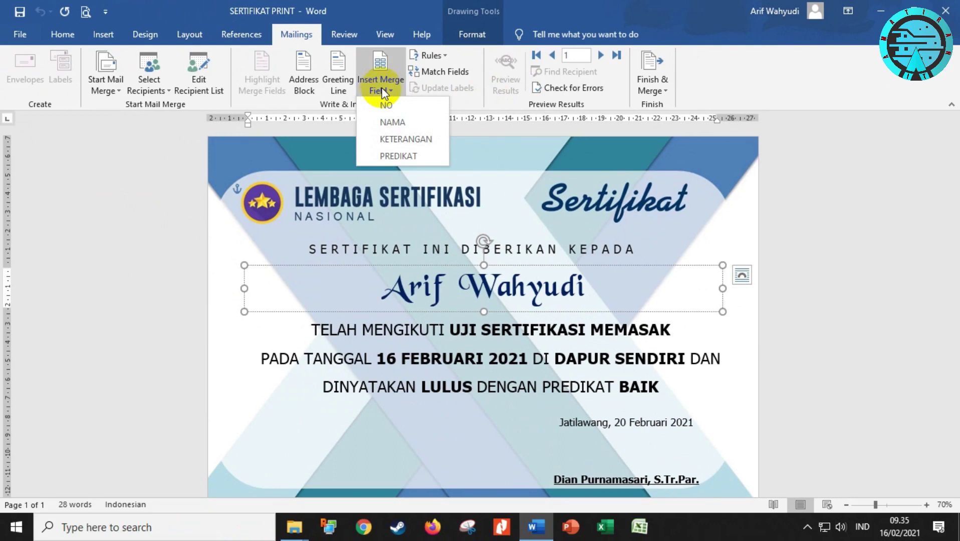
left_click(382, 87)
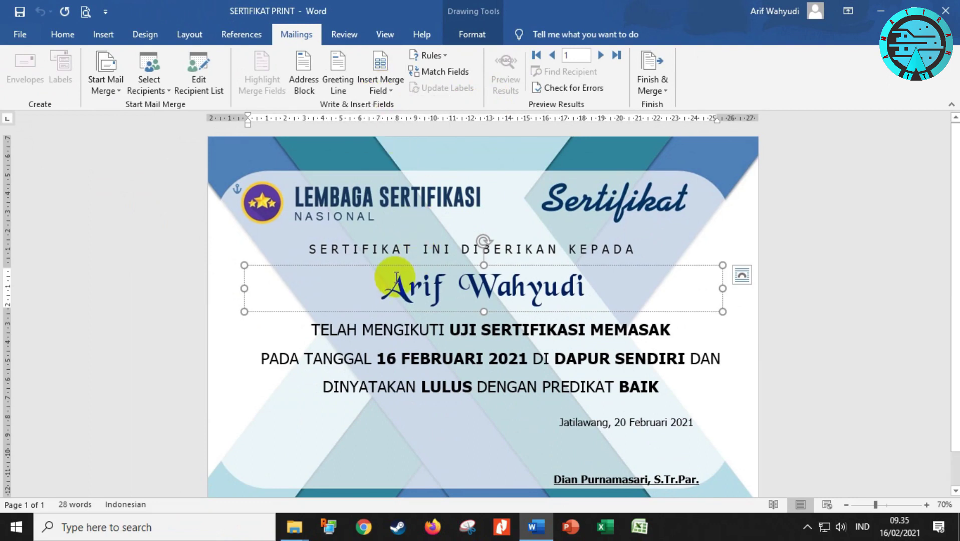
Replace the sample recipient name in the text box with the «NAMA» merge field
left_click_drag(394, 289, 586, 290)
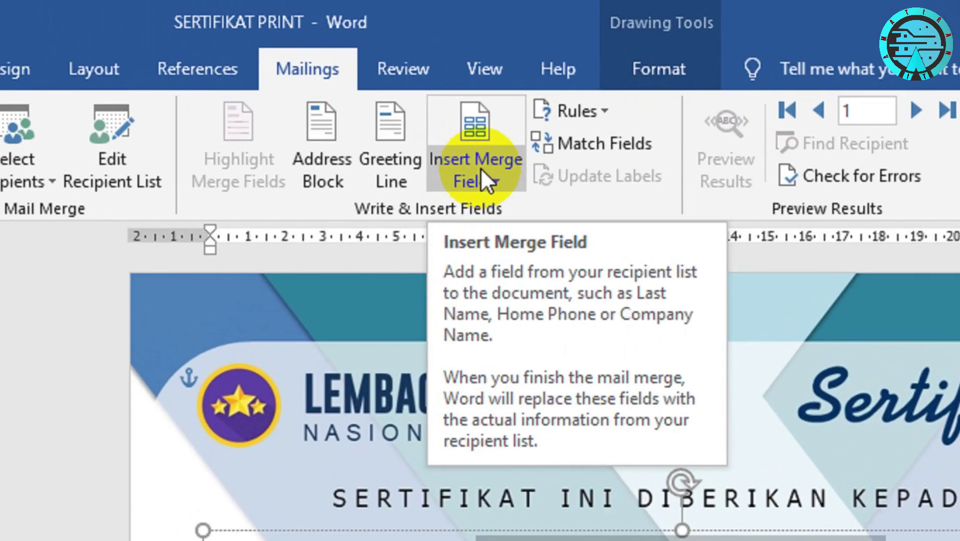
left_click(382, 86)
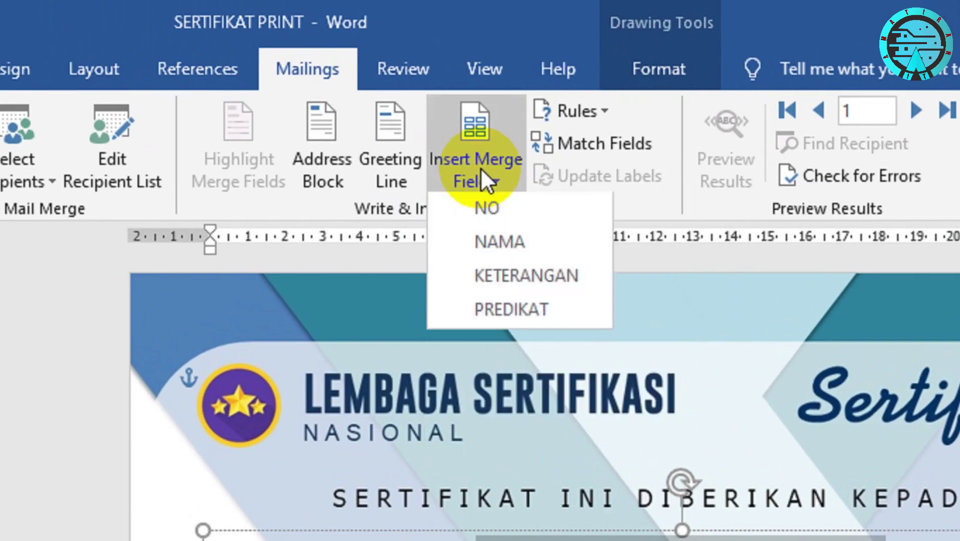
left_click(511, 242)
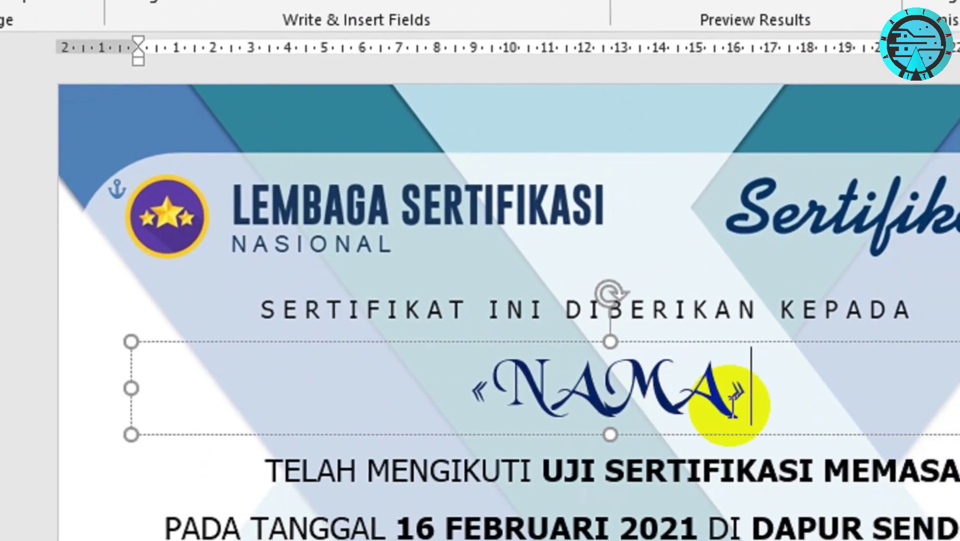
double_click(715, 394)
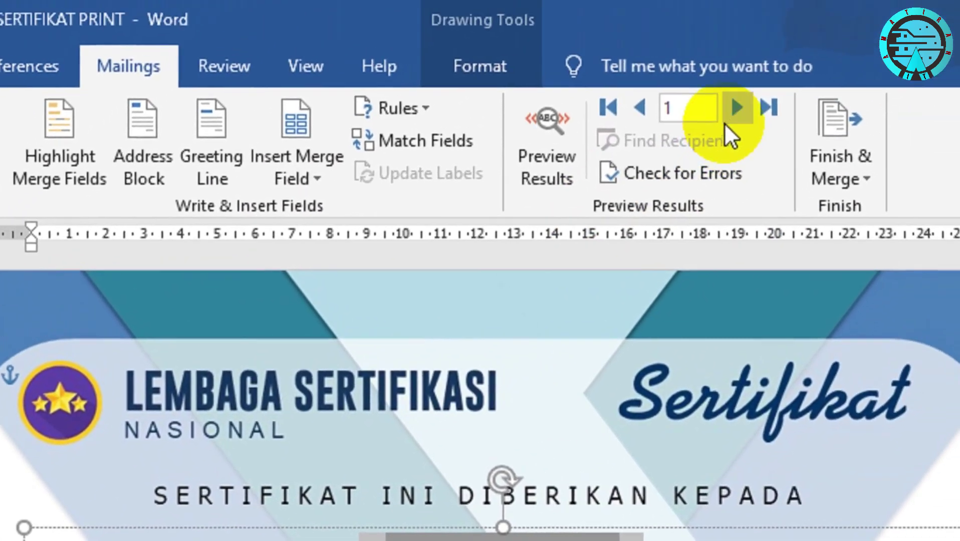
left_click(831, 28)
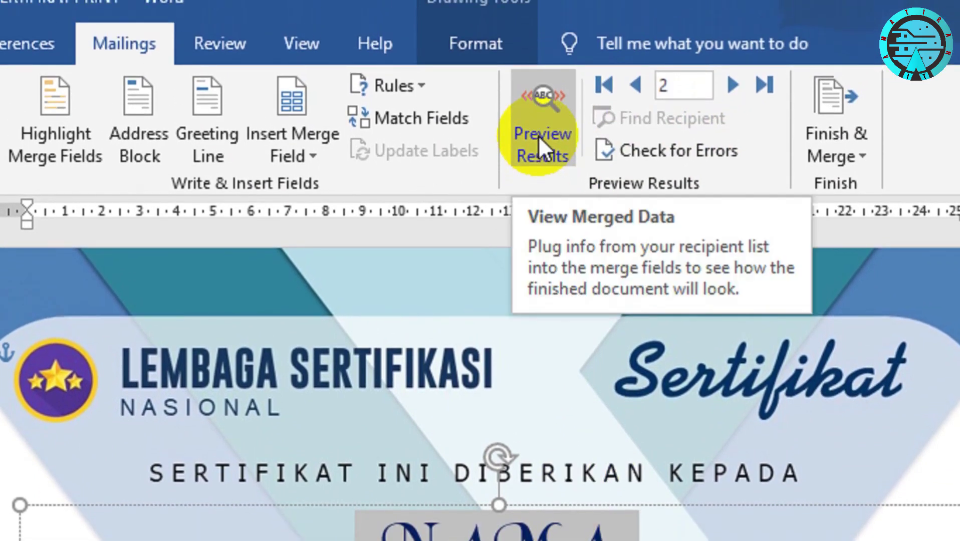
Turn on Preview Results and step through the merged names up to record 14
left_click(538, 135)
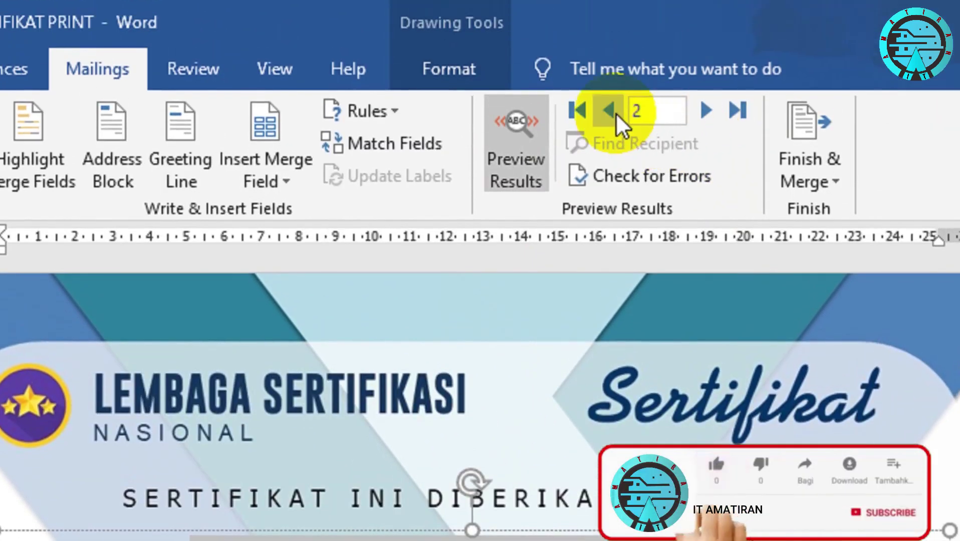
left_click(614, 109)
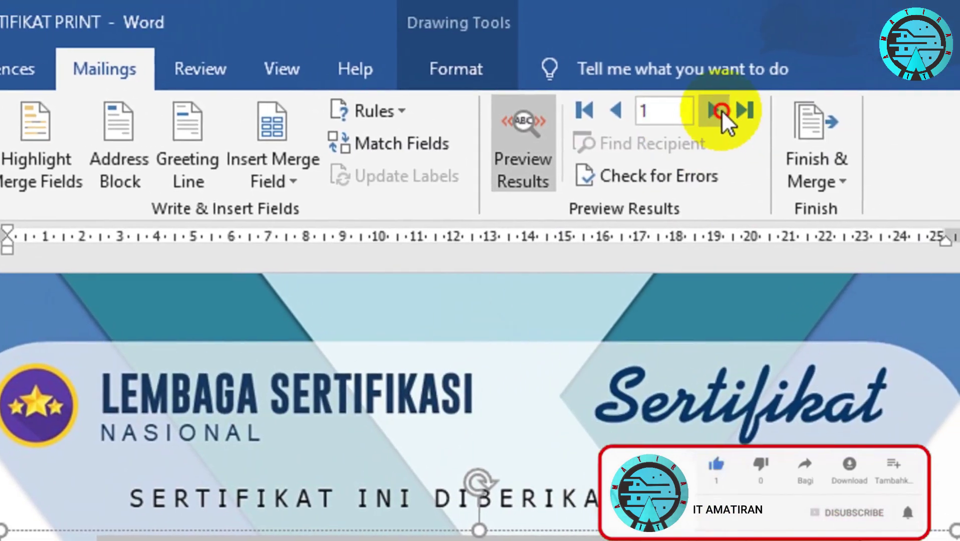
left_click(750, 73)
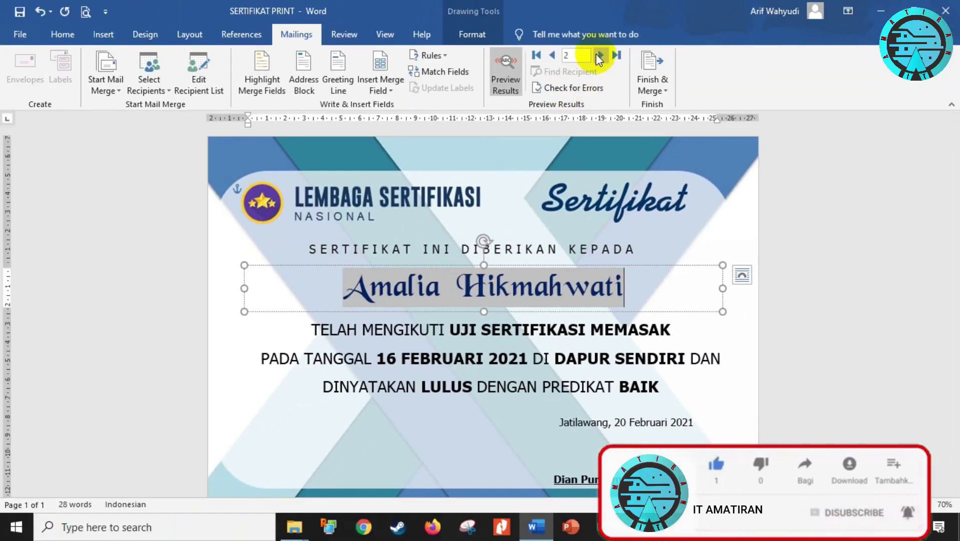
left_click(599, 55)
left_click(599, 55)
left_click(600, 55)
left_click(600, 56)
left_click(600, 55)
left_click(599, 56)
left_click(600, 55)
left_click(600, 56)
left_click(599, 55)
left_click(599, 55)
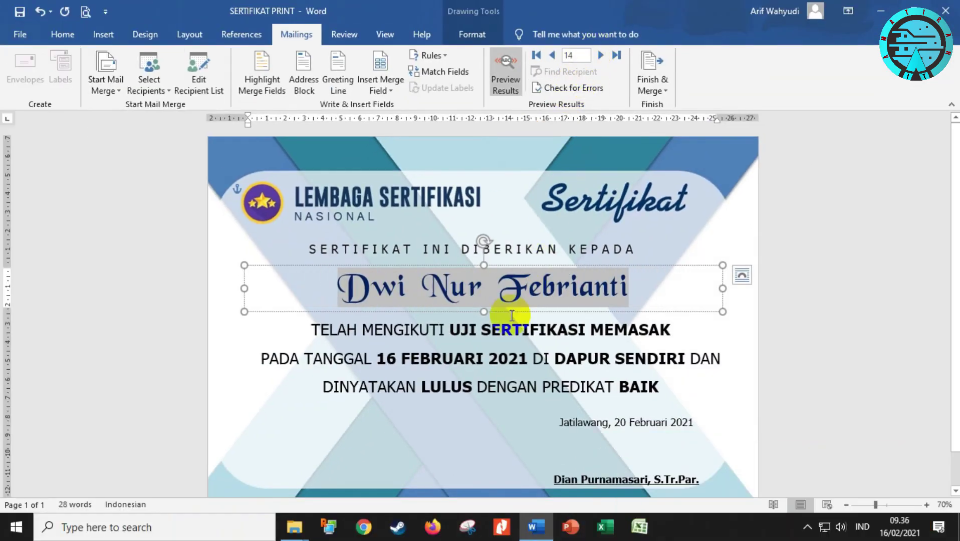
double_click(449, 391)
Replace LULUS with the KETERANGAN field and the grade BAIK with the PREDIKAT field
left_click(422, 391)
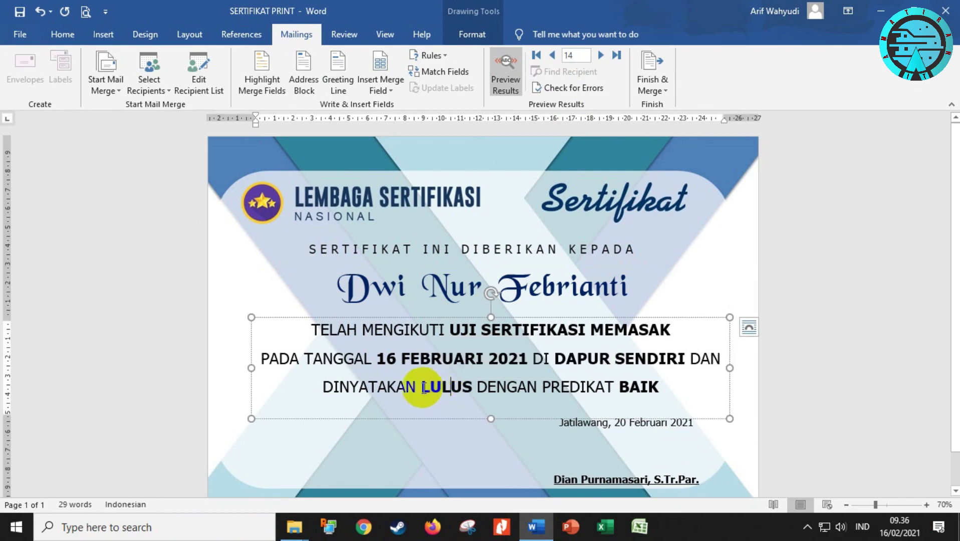
left_click(476, 391)
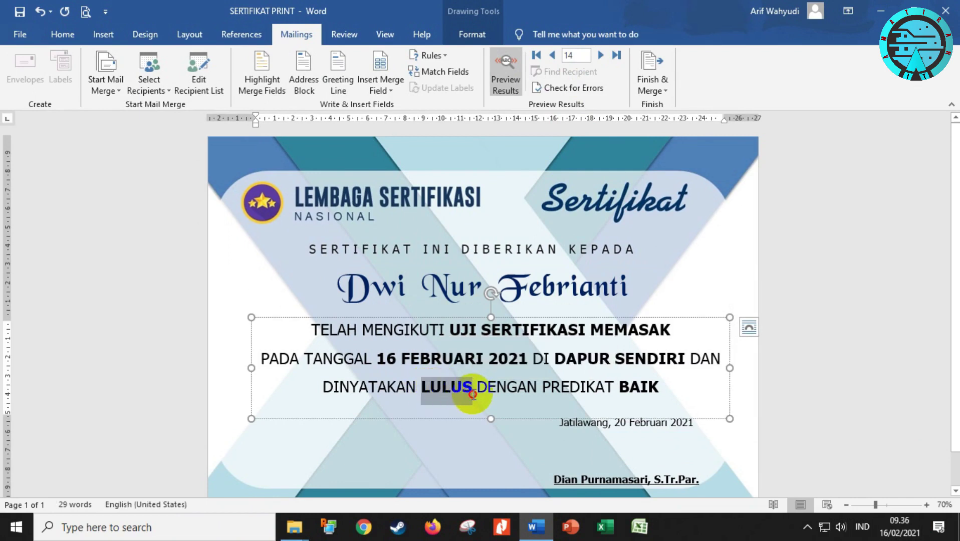
left_click_drag(472, 395, 473, 395)
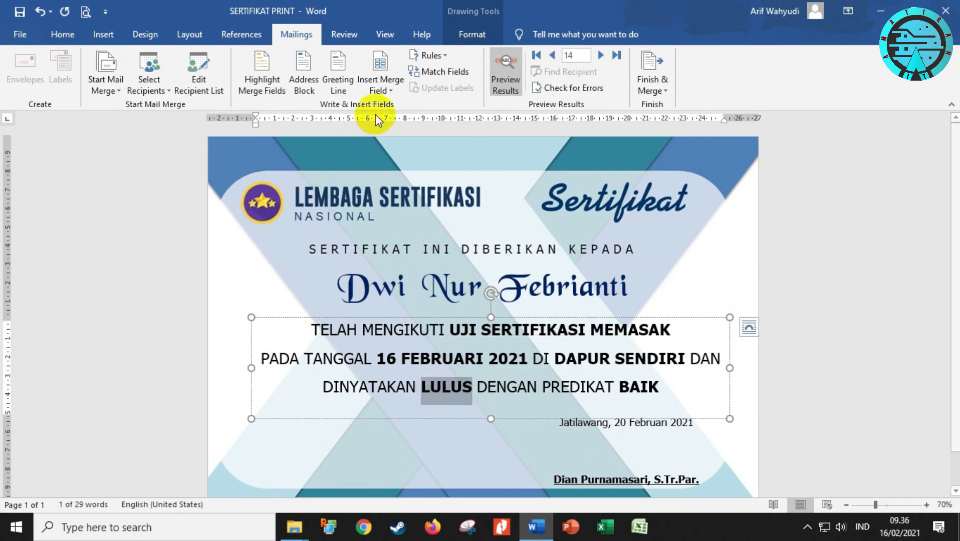
left_click(382, 90)
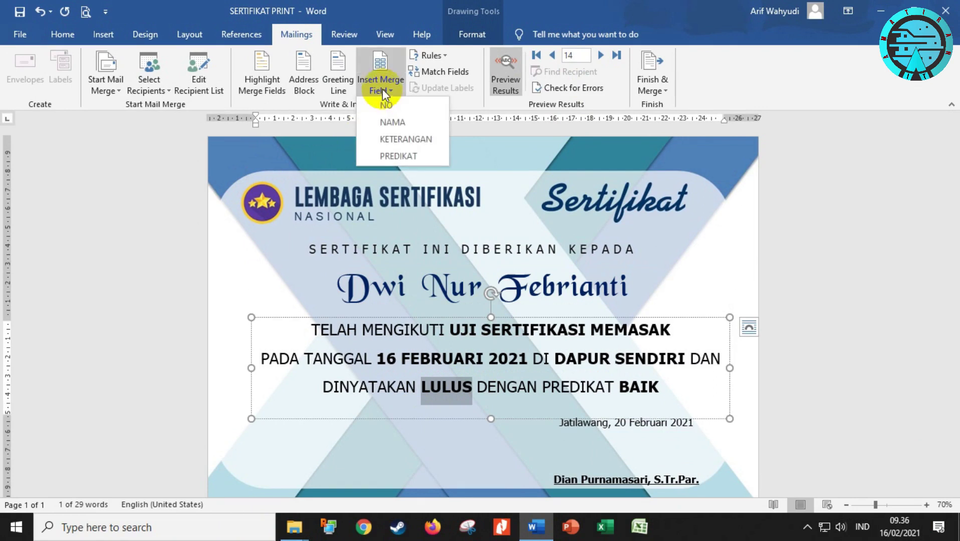
left_click(418, 139)
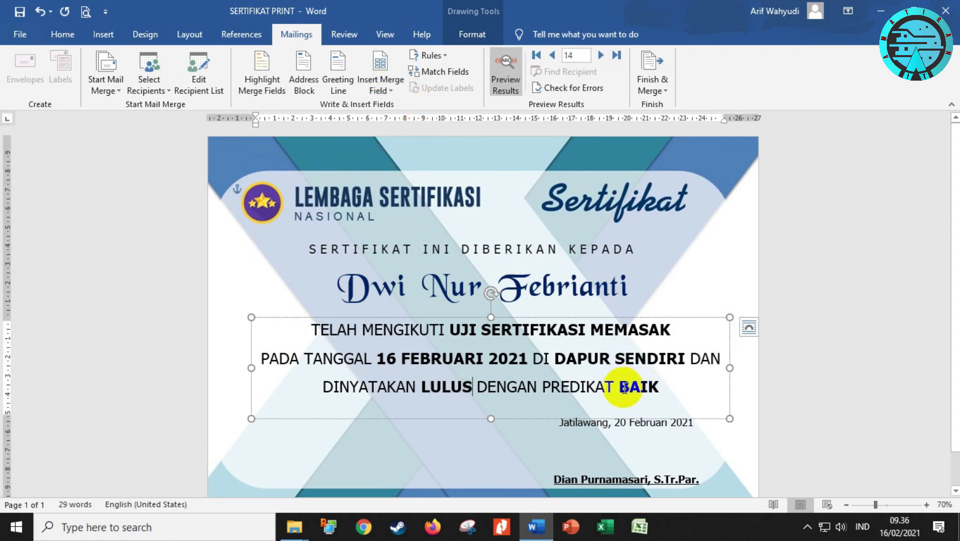
left_click_drag(656, 386, 656, 386)
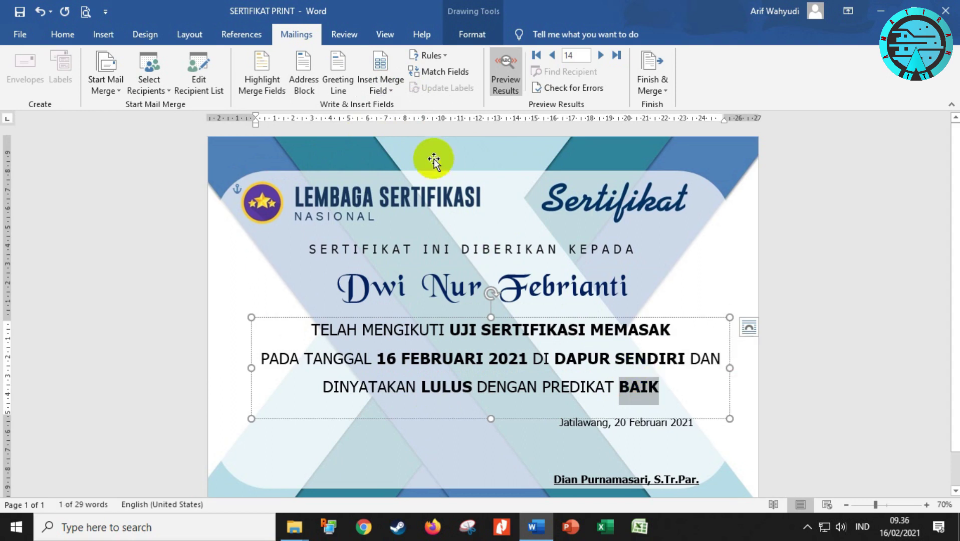
left_click(383, 90)
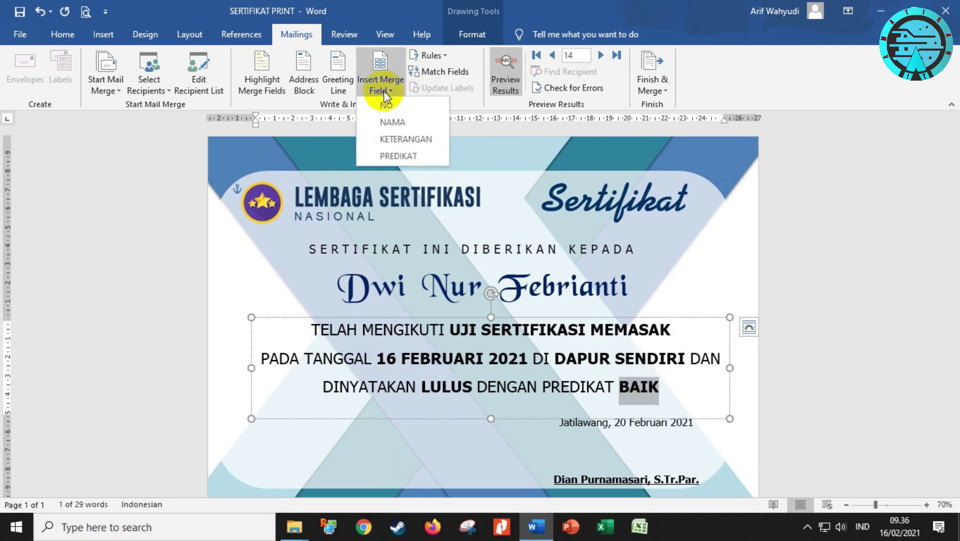
left_click(400, 155)
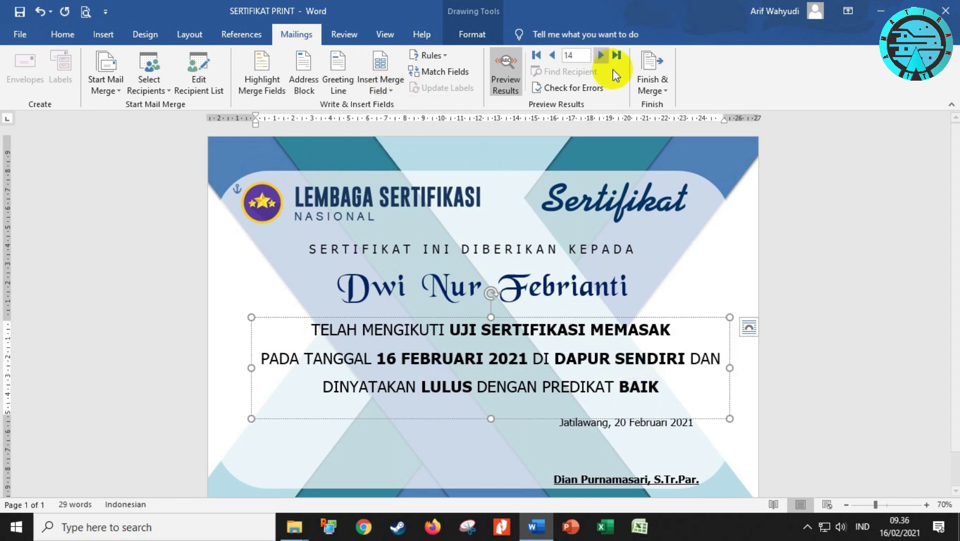
Step through several recipients' certificates to check the BAIK / AMAT BAIK predicates
left_click(598, 56)
left_click(597, 56)
left_click(597, 56)
left_click(598, 56)
left_click(597, 57)
left_click(598, 57)
left_click(598, 56)
left_click(599, 57)
left_click(599, 56)
left_click(599, 57)
left_click(599, 57)
left_click(599, 57)
left_click(598, 57)
left_click(599, 56)
left_click(598, 56)
left_click(598, 57)
left_click(599, 56)
left_click(598, 57)
left_click(598, 56)
left_click(598, 57)
left_click(598, 57)
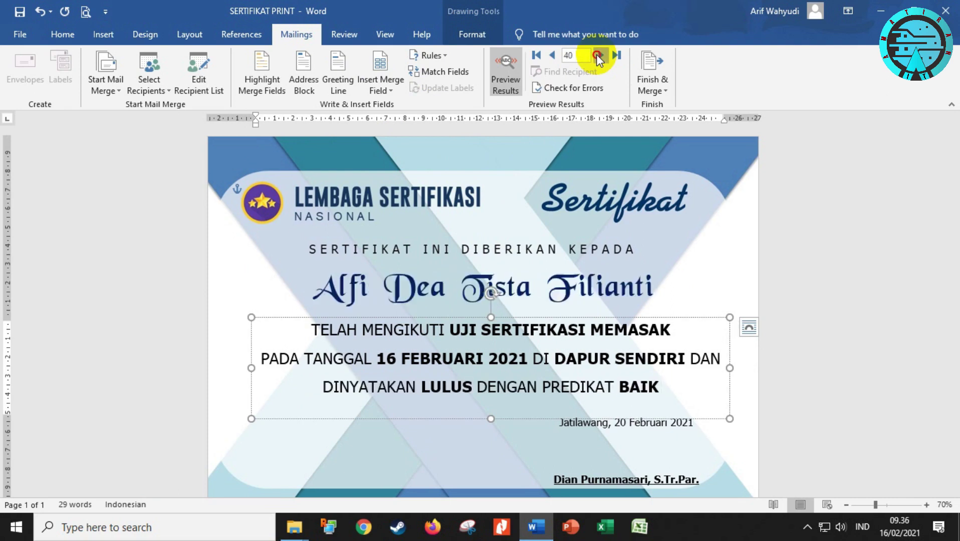
left_click(597, 55)
left_click(597, 55)
left_click(596, 54)
left_click(596, 54)
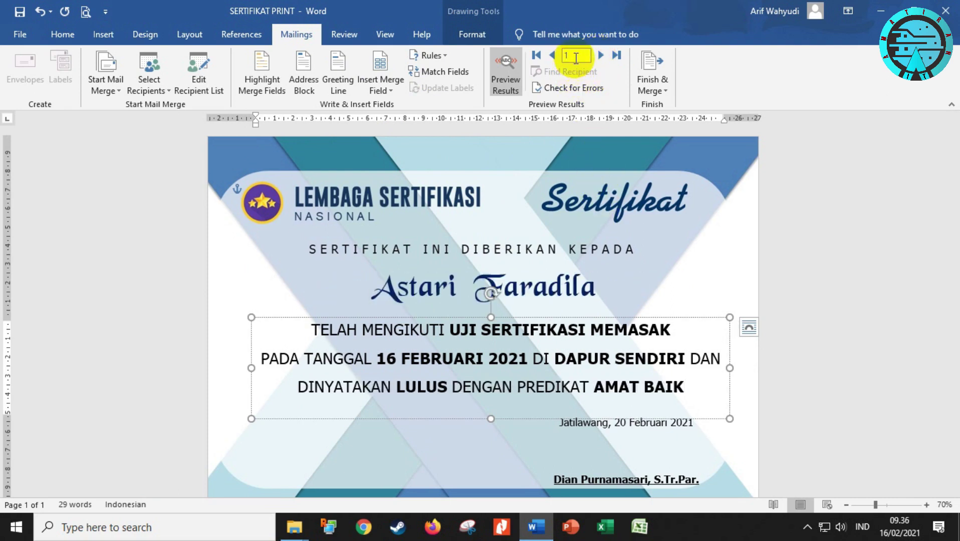
Jump the merge preview back to record 1
left_click(575, 58)
type("1")
key("Return")
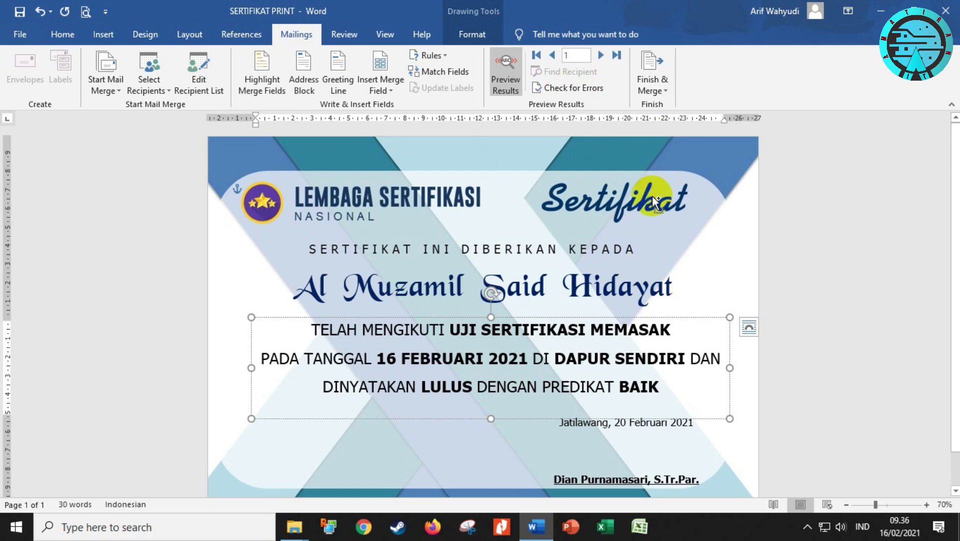
key("ctrl+p")
Print the current certificate on the EPSON L360 Series printer
left_click(222, 178)
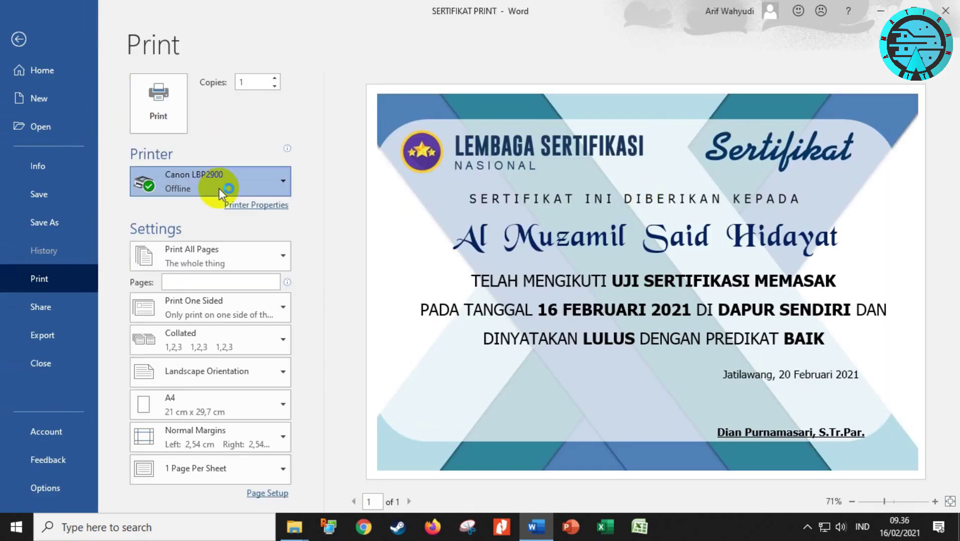
left_click(218, 270)
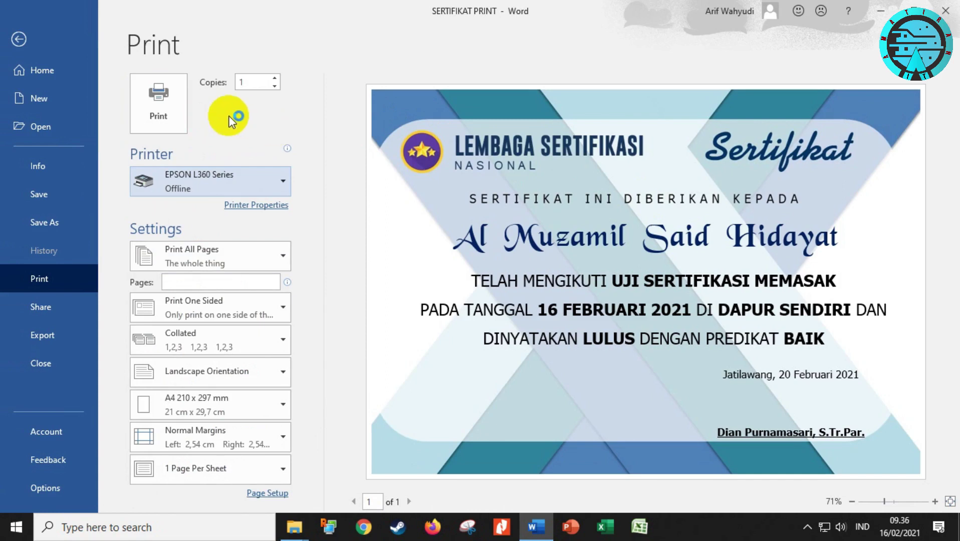
left_click(155, 101)
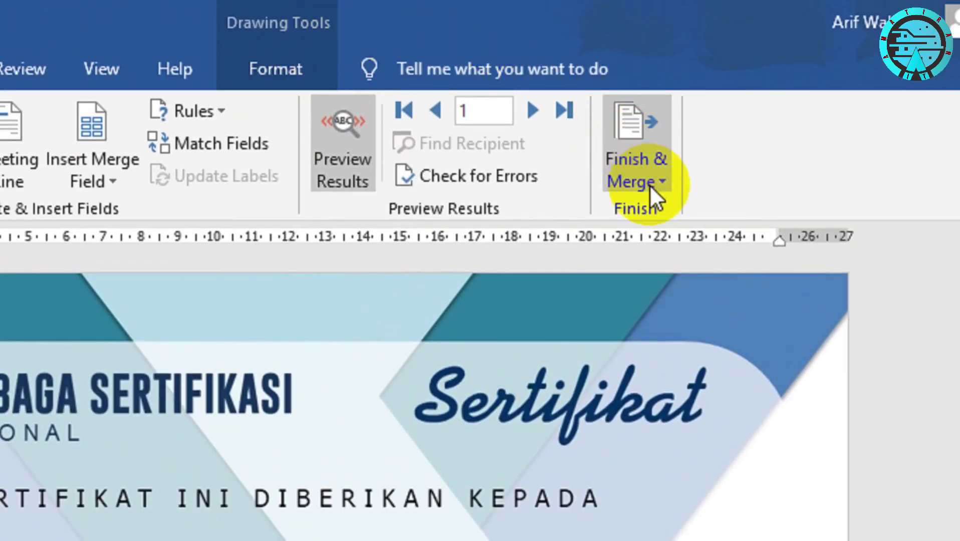
Start merging all records to the printer, then cancel at the Print dialog
left_click(655, 177)
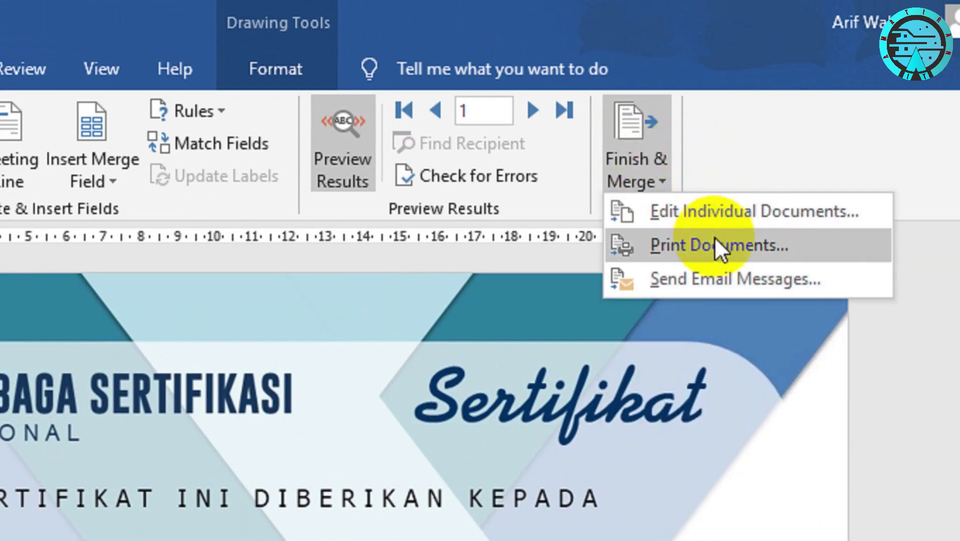
left_click(715, 238)
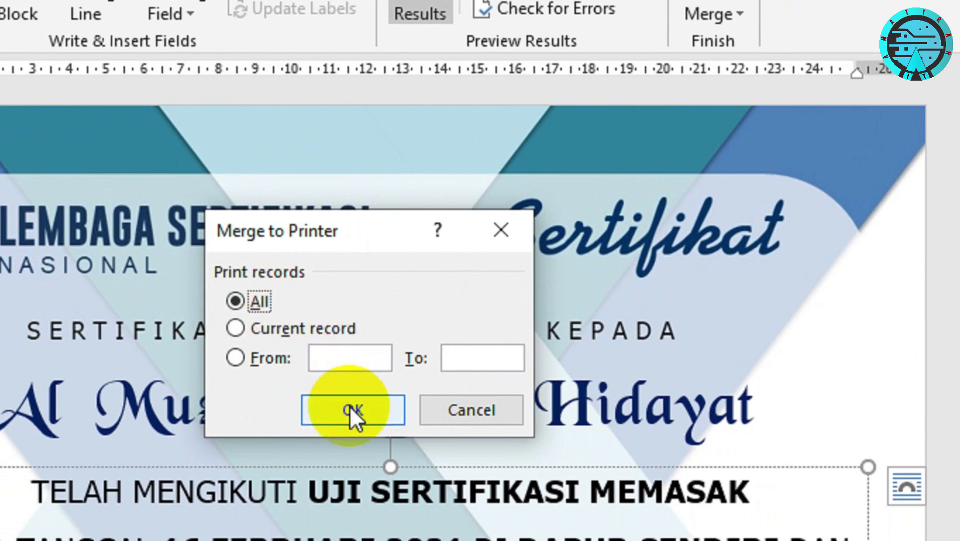
left_click(350, 408)
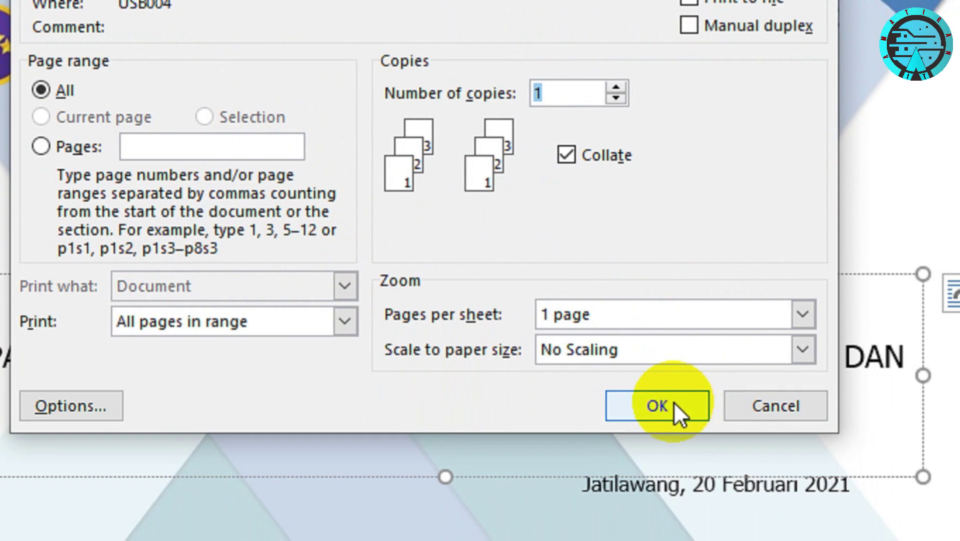
left_click(751, 404)
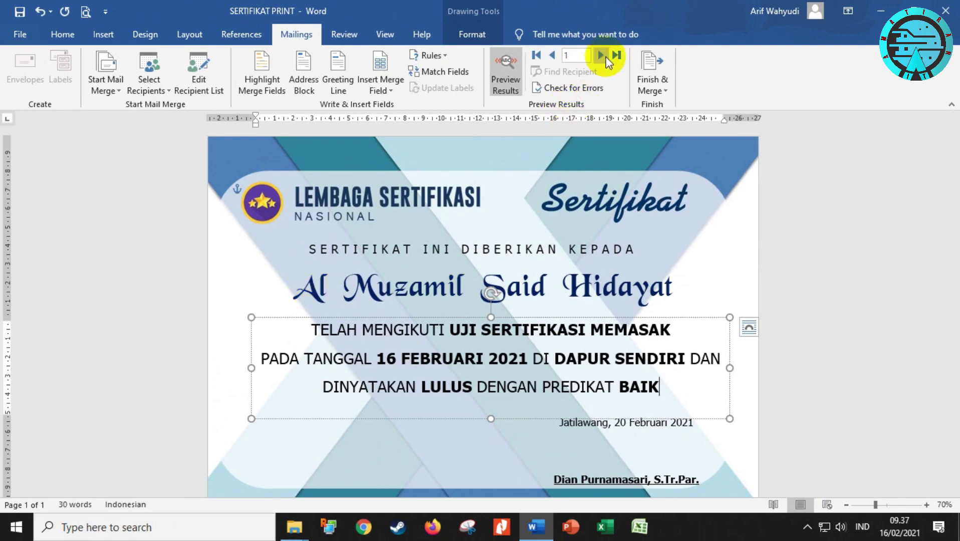
Advance the merge preview three records forward
left_click(600, 56)
left_click(601, 55)
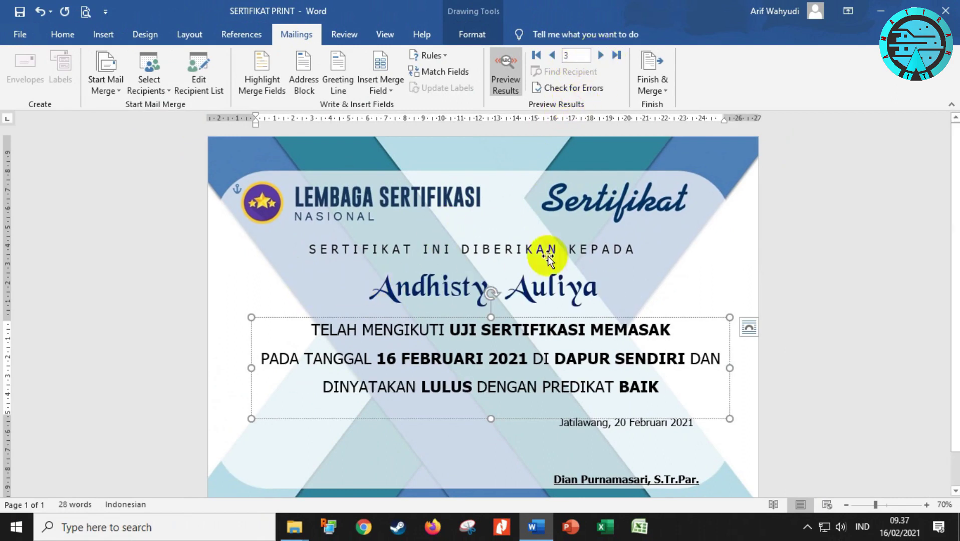
left_click(601, 55)
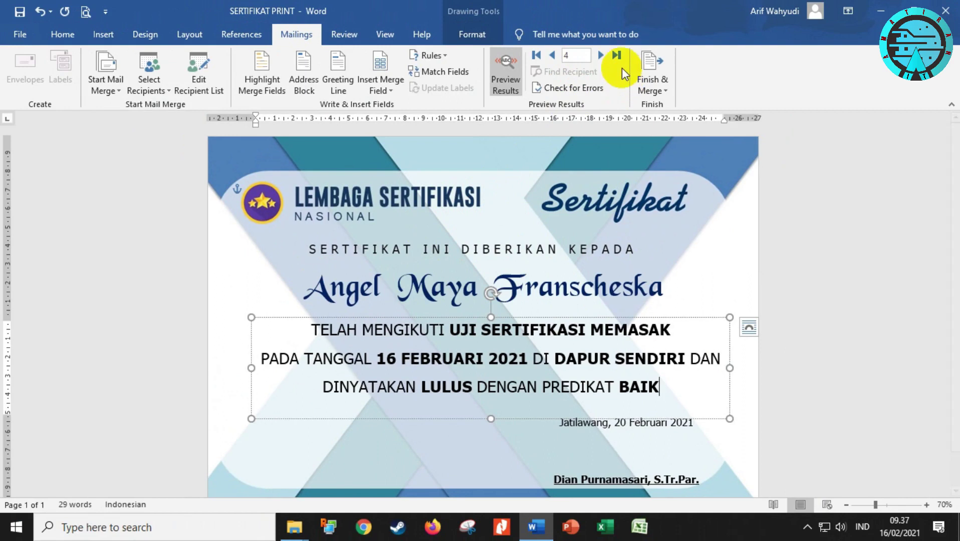
Jump the merge preview to the last record, 268
left_click(616, 55)
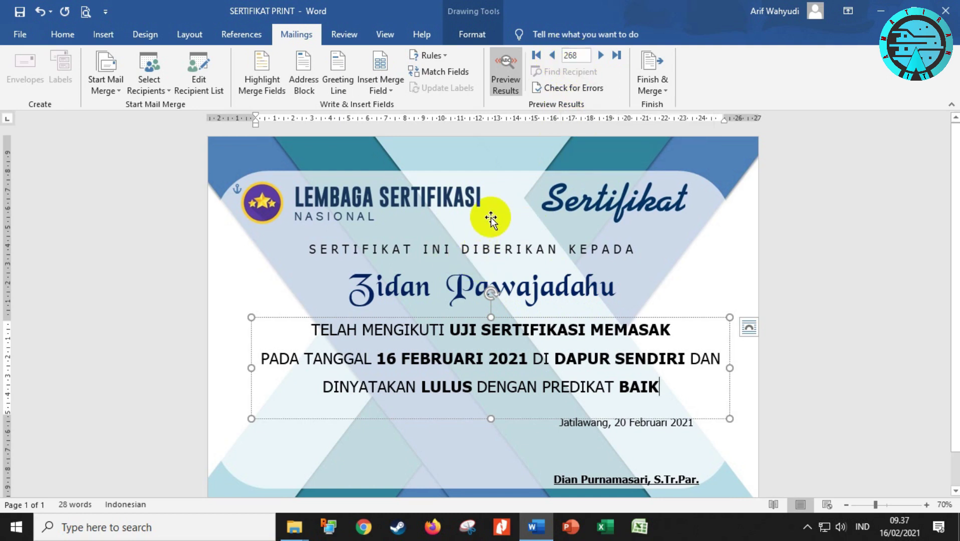
left_click(654, 86)
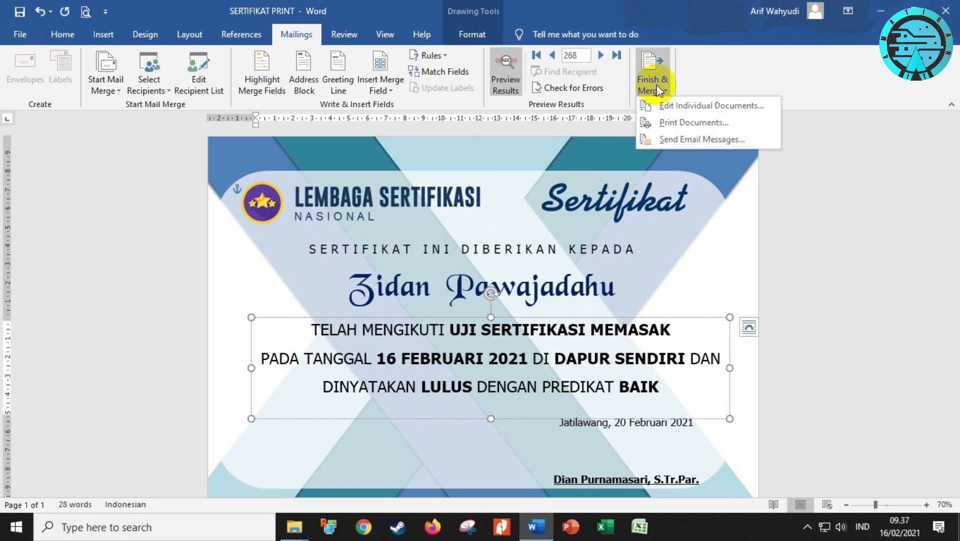
Set Merge to Printer to records From 5 To 10, then cancel at the Print dialog
left_click(676, 123)
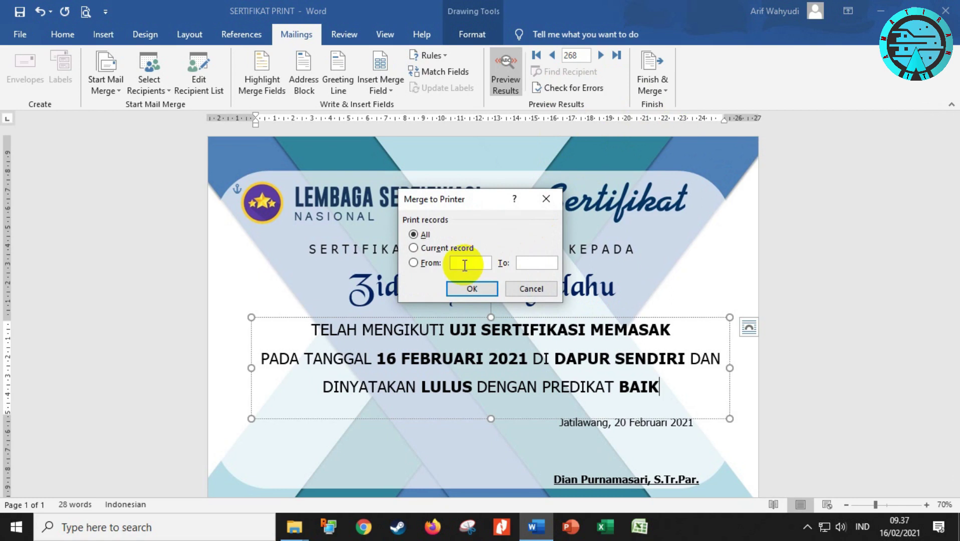
type("5")
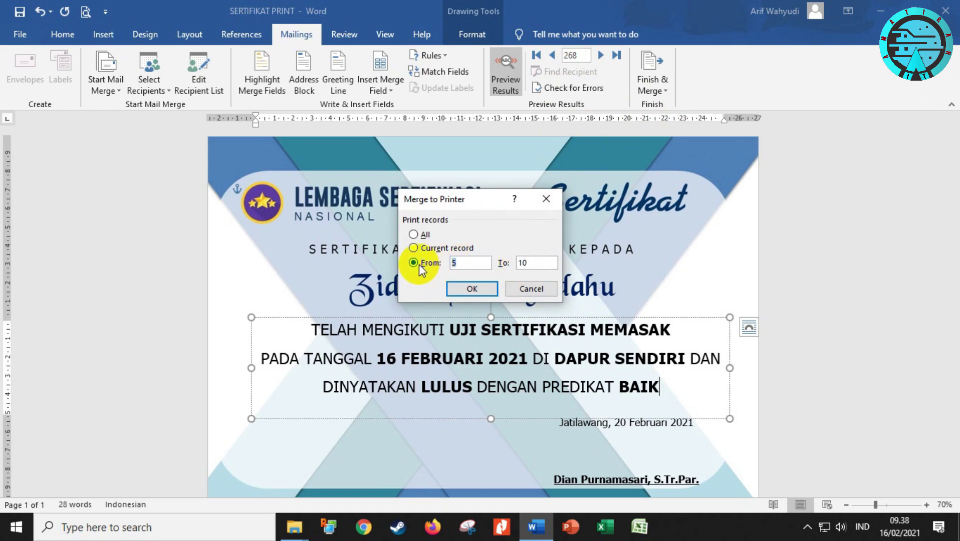
left_click(457, 262)
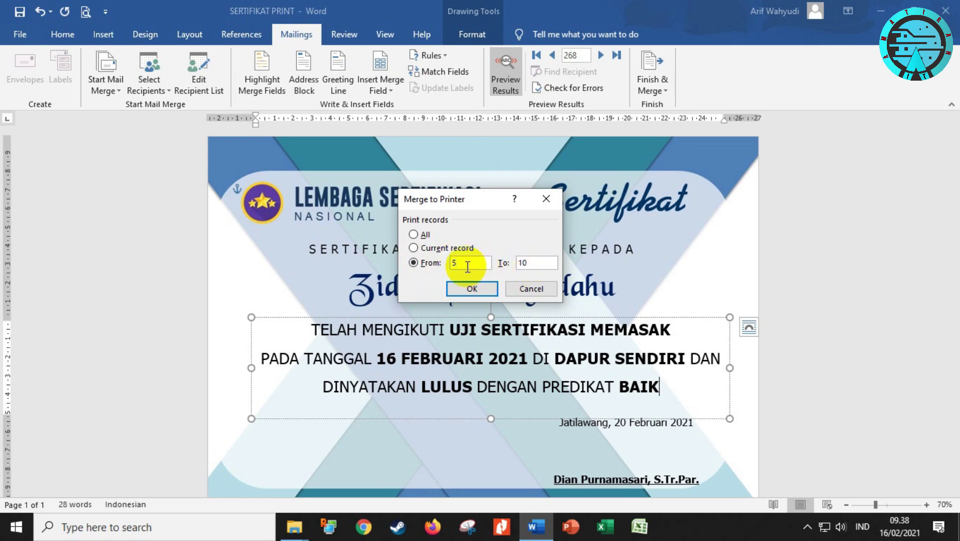
left_click(472, 290)
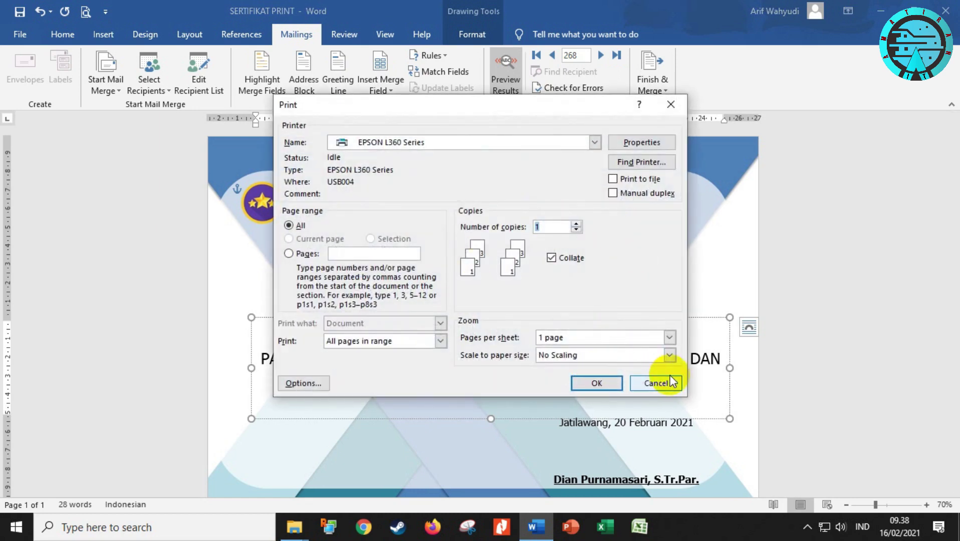
left_click(656, 384)
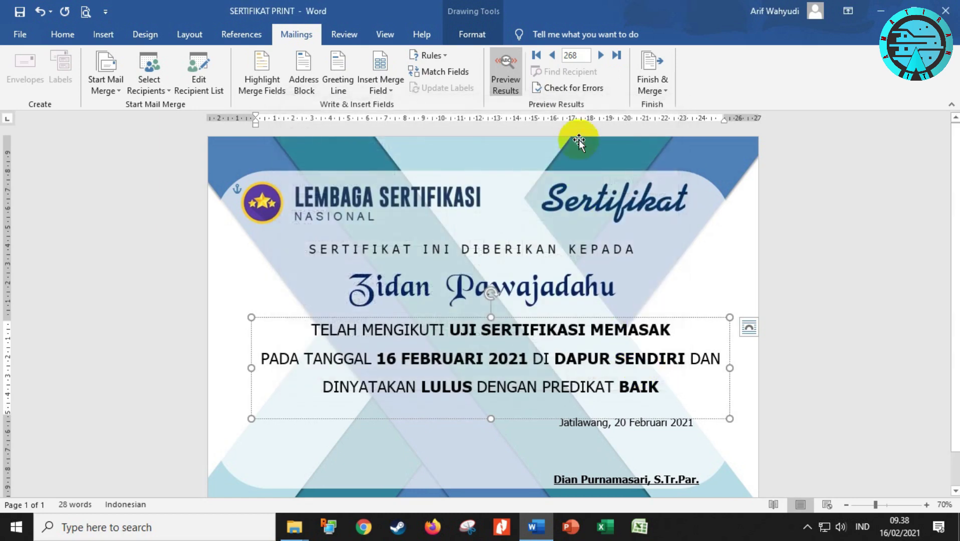
Jump the preview to record 5 and step through each certificate up to record 10
left_click(567, 55)
type("5")
key("Return")
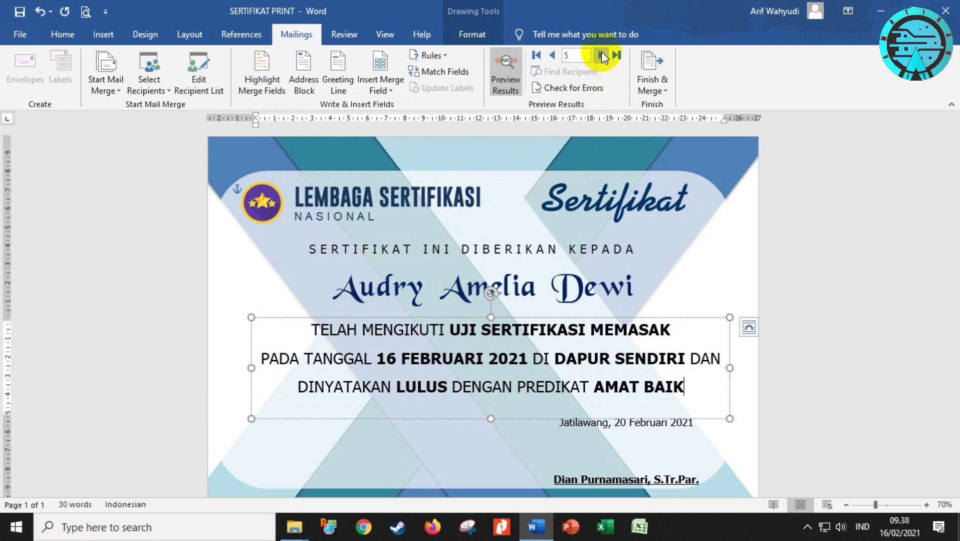
left_click(601, 54)
left_click(601, 54)
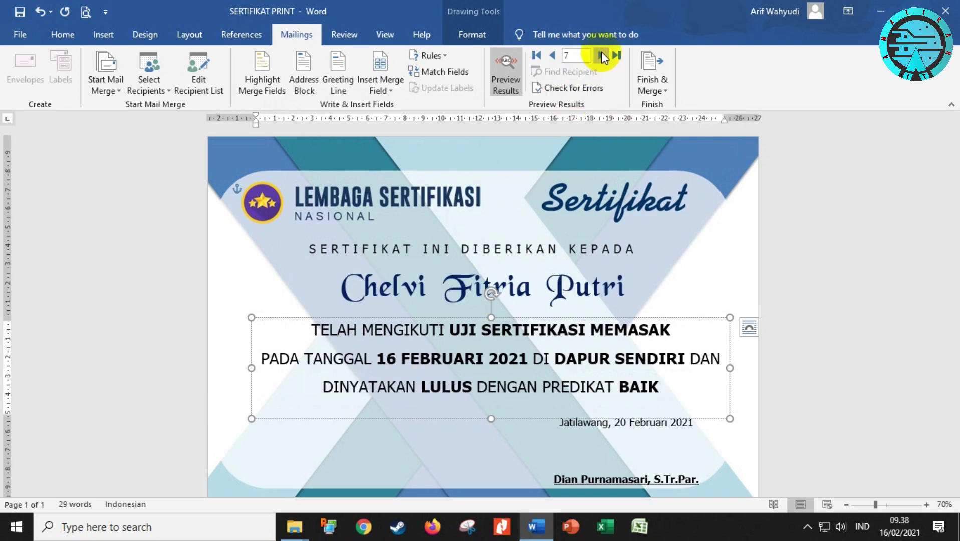
left_click(601, 54)
left_click(601, 55)
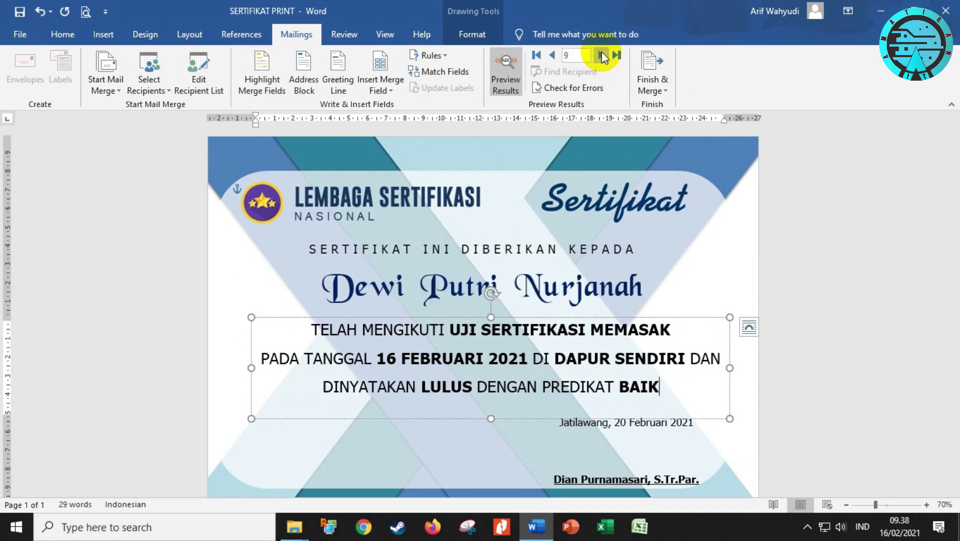
left_click(602, 56)
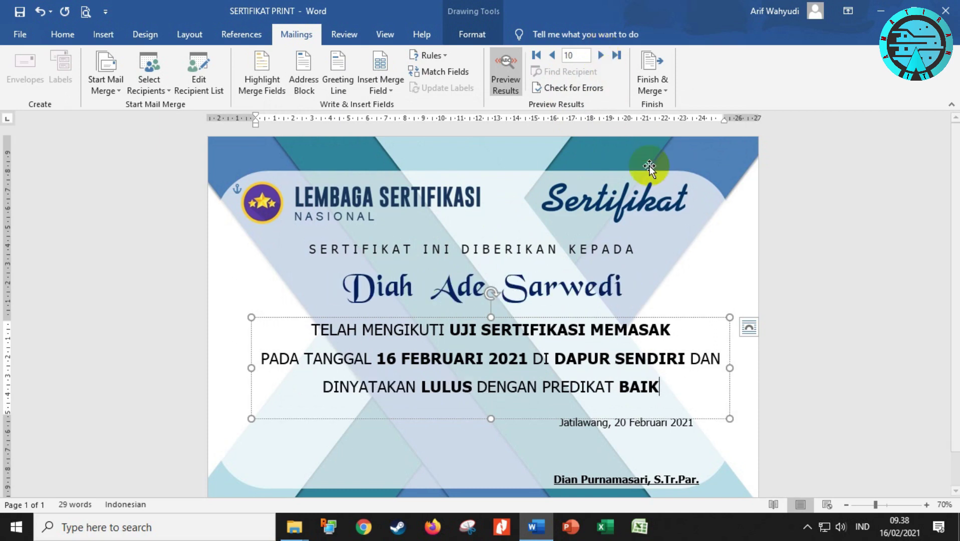
left_click(661, 89)
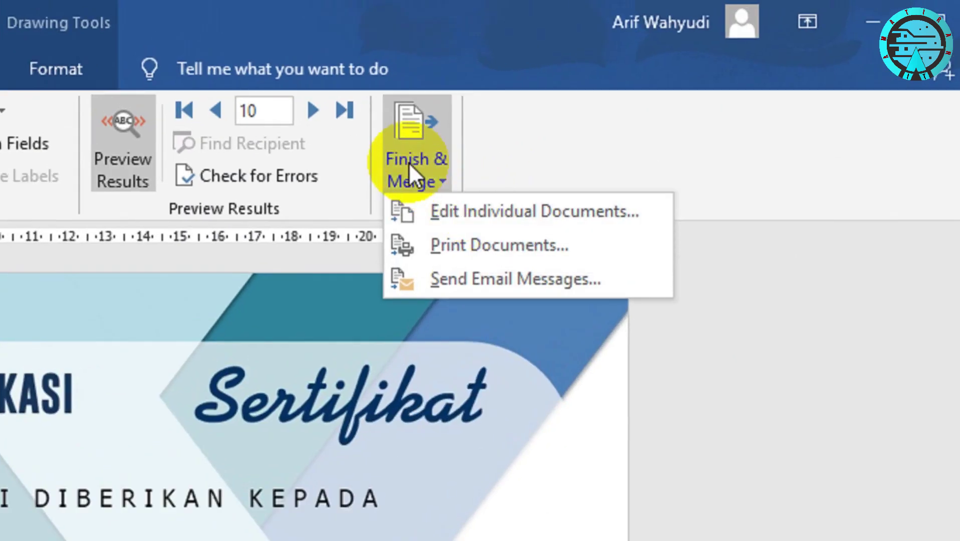
Edit Individual Documents for records 5 to 10, producing six certificate pages in Letters1
left_click(687, 105)
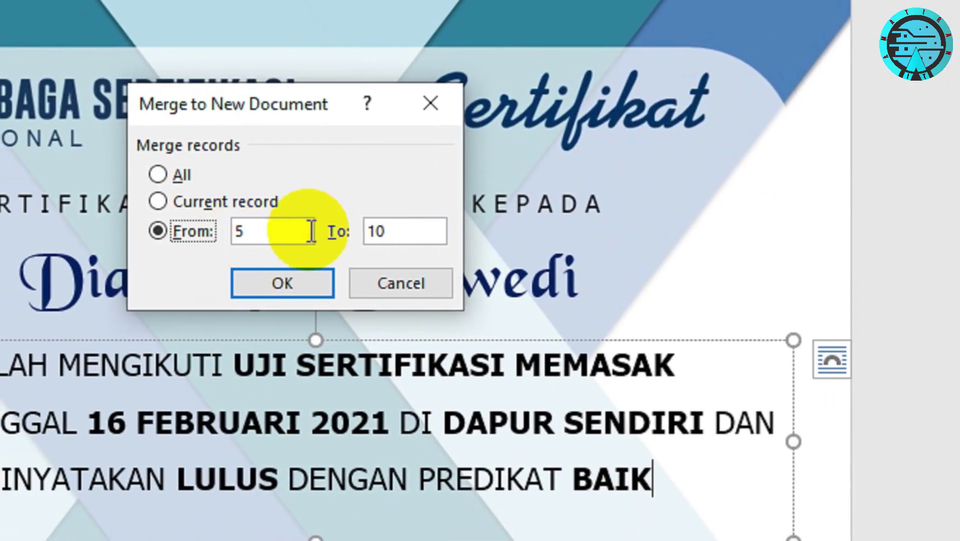
left_click(295, 282)
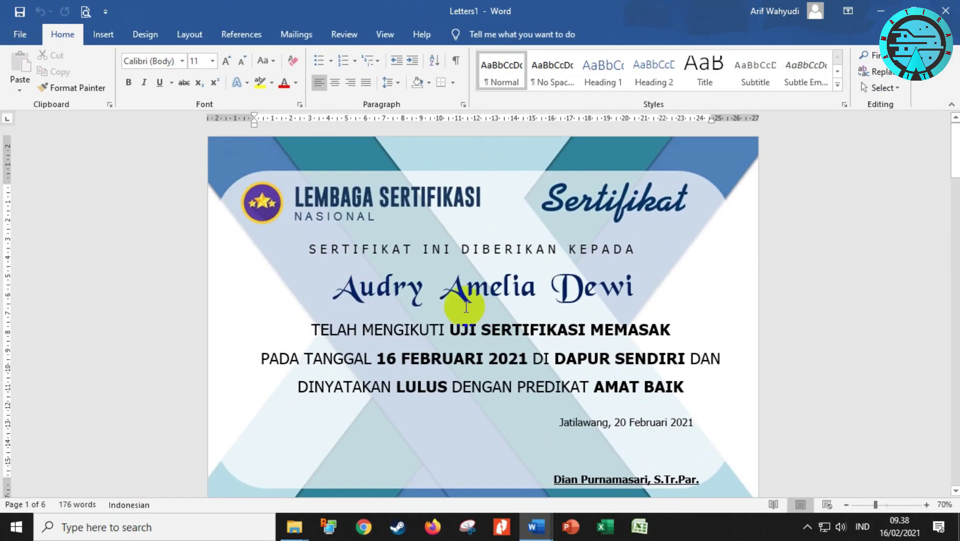
scroll(562, 265, "down", 2)
scroll(562, 262, "up", 2)
scroll(456, 306, "down", 10)
scroll(467, 303, "down", 20)
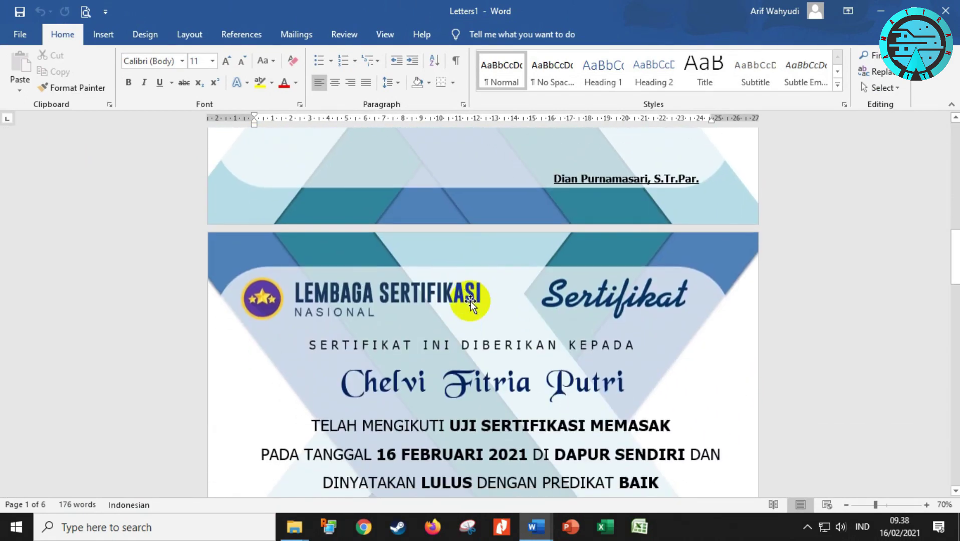
scroll(477, 298, "down", 20)
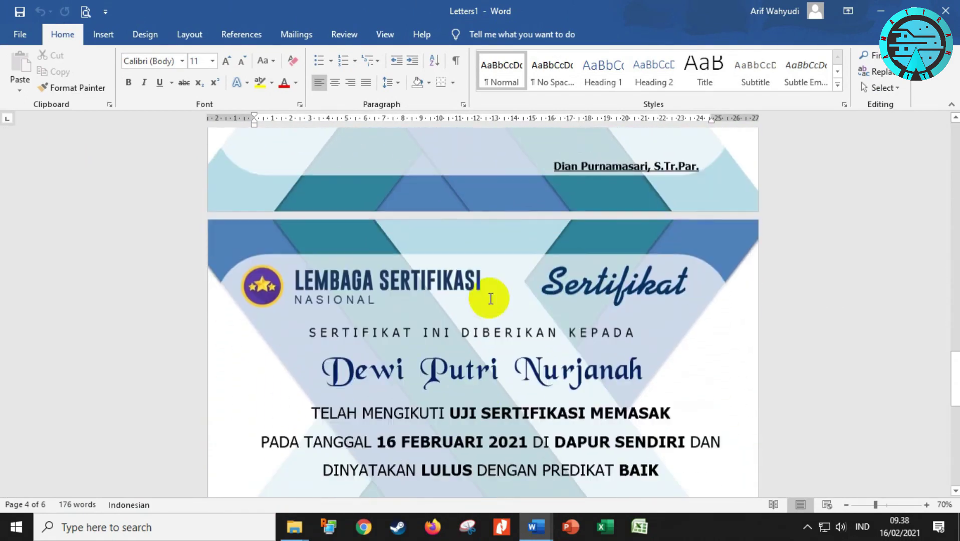
scroll(409, 268, "down", 10)
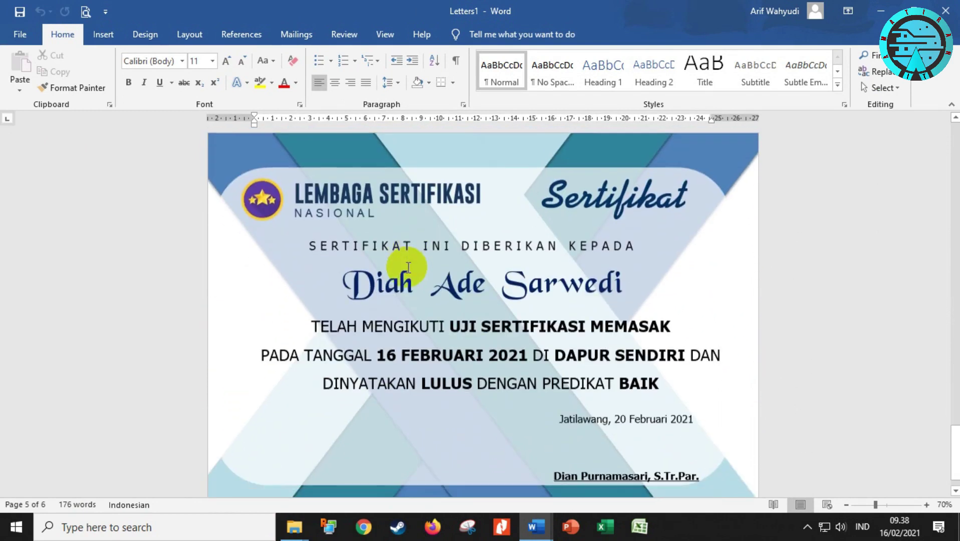
scroll(426, 276, "up", 3)
scroll(482, 310, "up", 1)
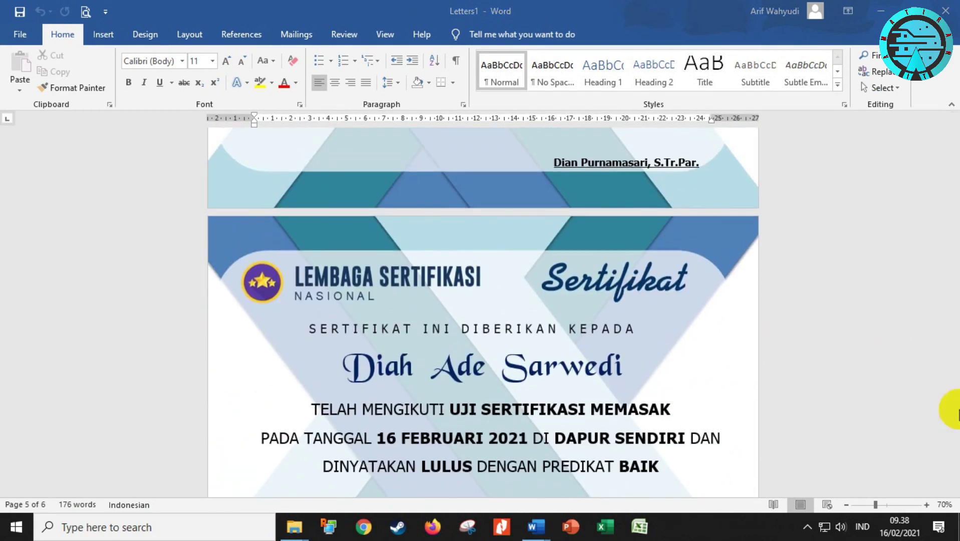
scroll(927, 370, "up", 3)
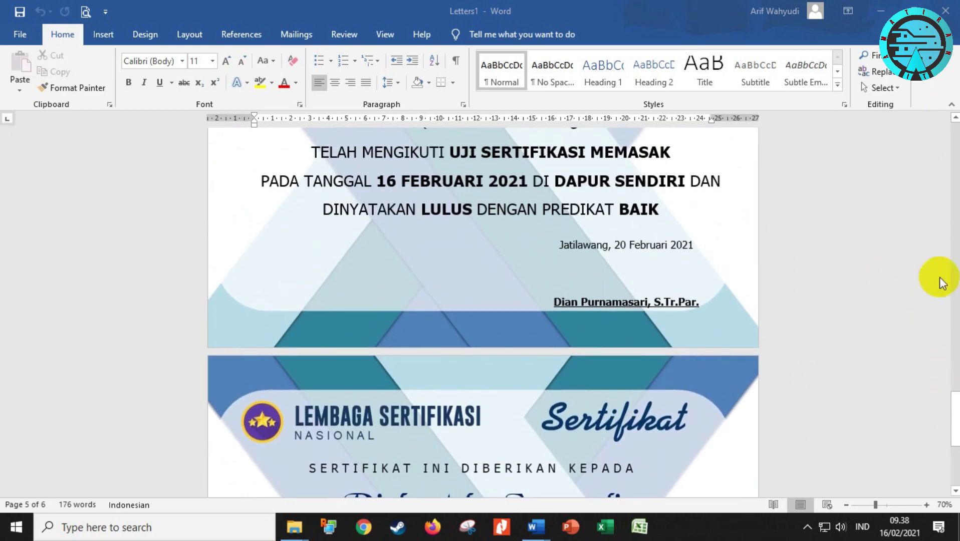
left_click_drag(954, 407, 936, 135)
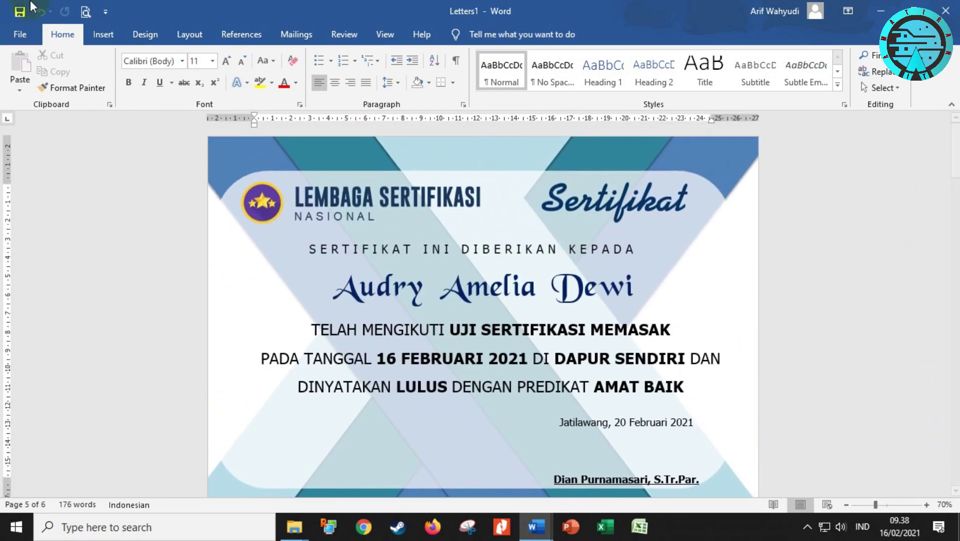
left_click(85, 11)
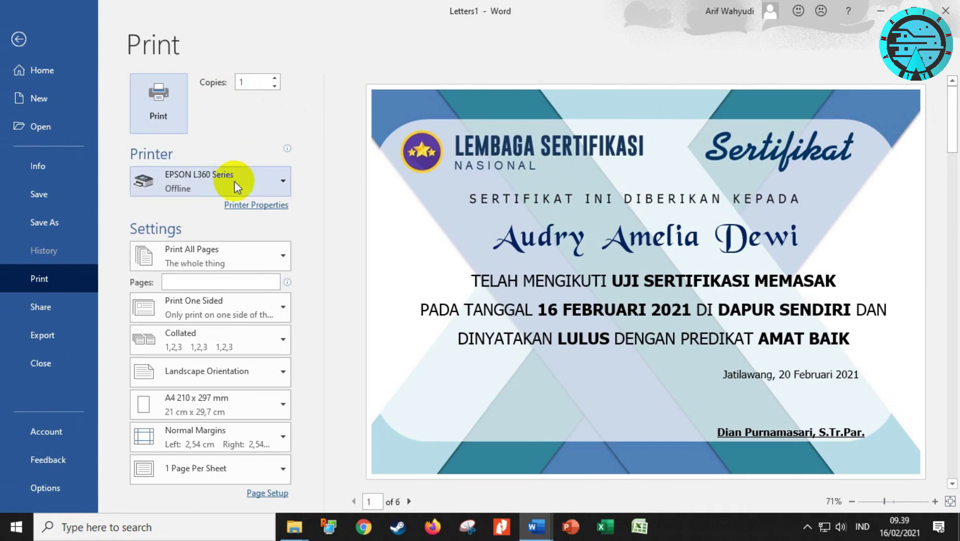
left_click(414, 506)
left_click(413, 506)
left_click(414, 506)
left_click(414, 506)
left_click(409, 502)
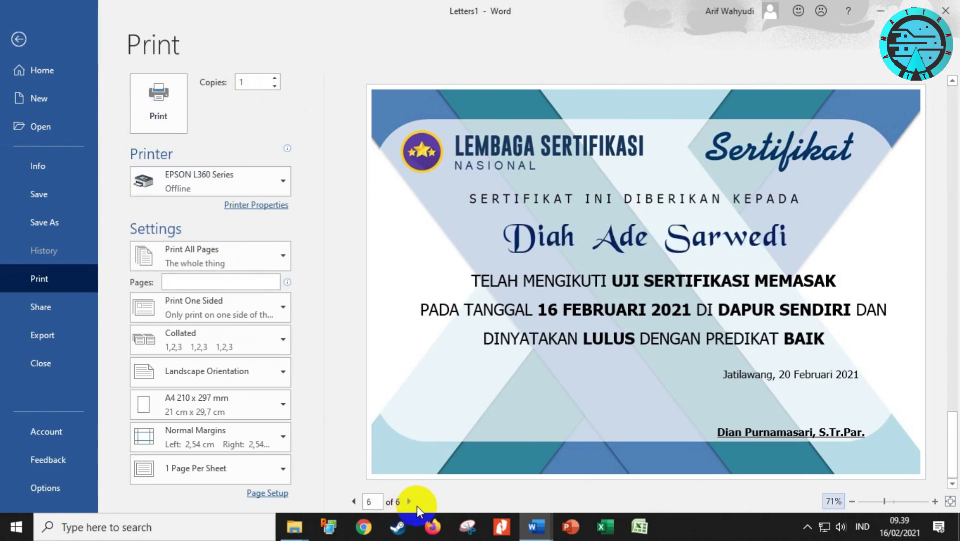
key("Escape")
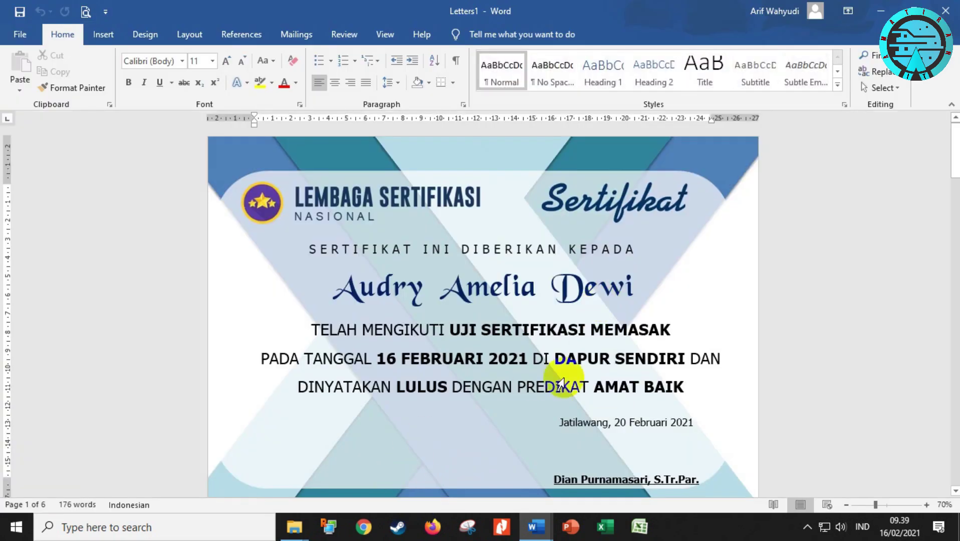
mouse_move(535, 532)
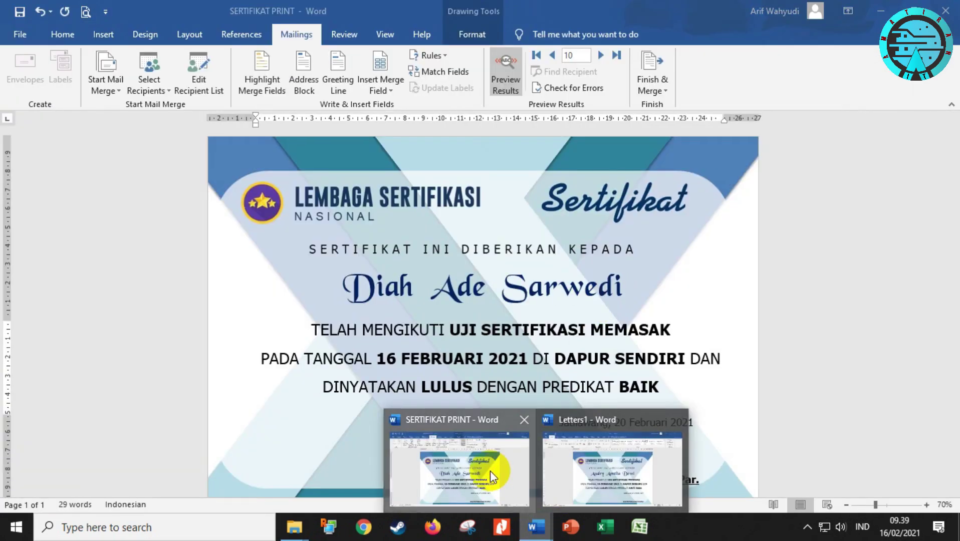
From SERTIFIKAT PRINT, use Edit Individual Documents to merge records 1 to 100 into a new document
left_click(482, 472)
left_click(651, 61)
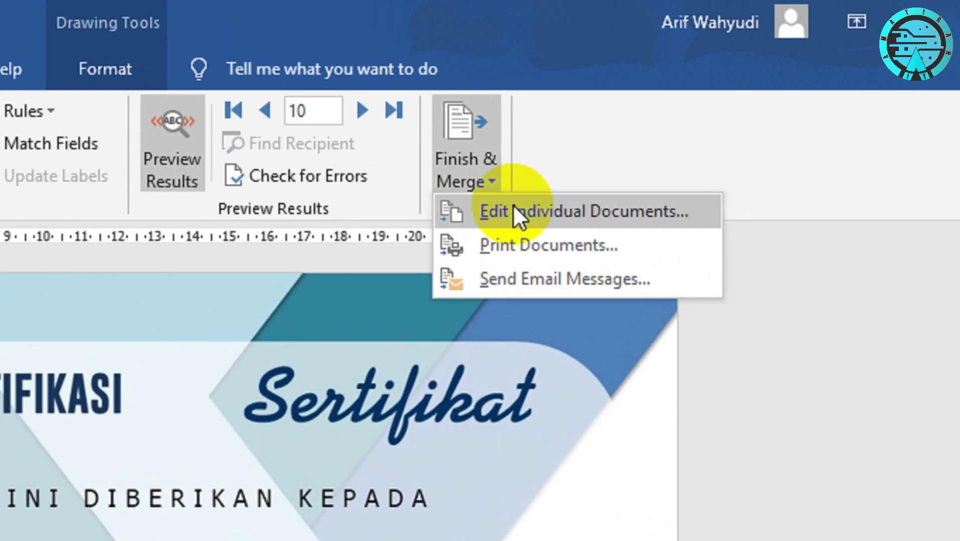
left_click(676, 103)
double_click(88, 525)
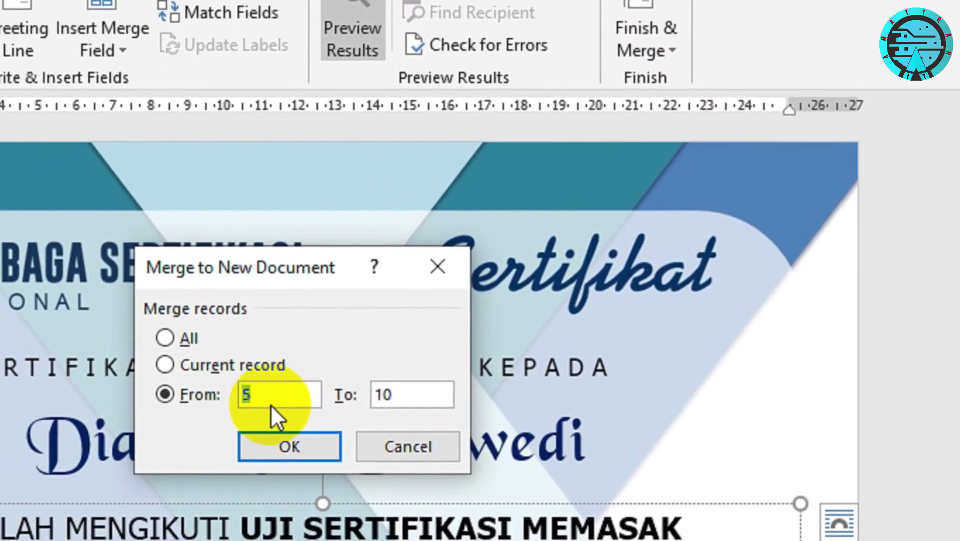
type("100")
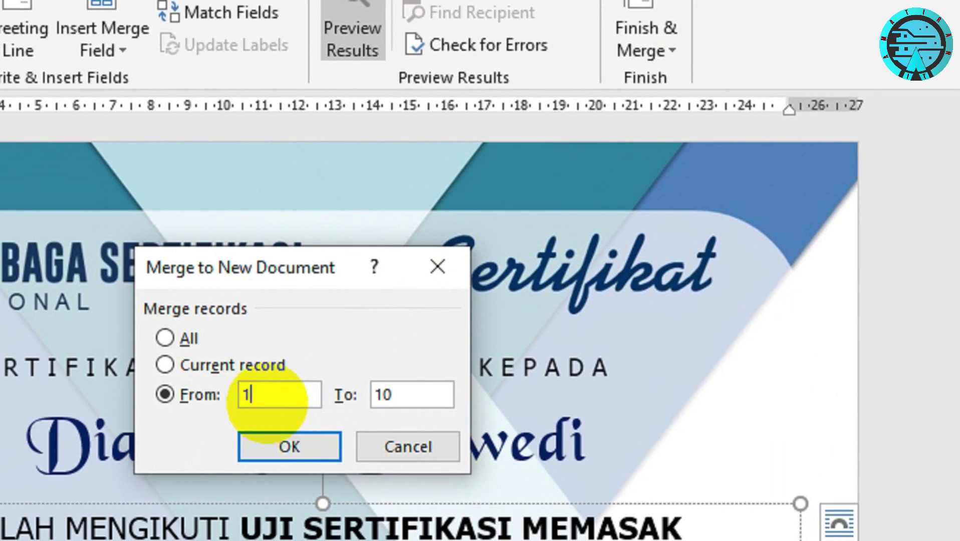
double_click(379, 394)
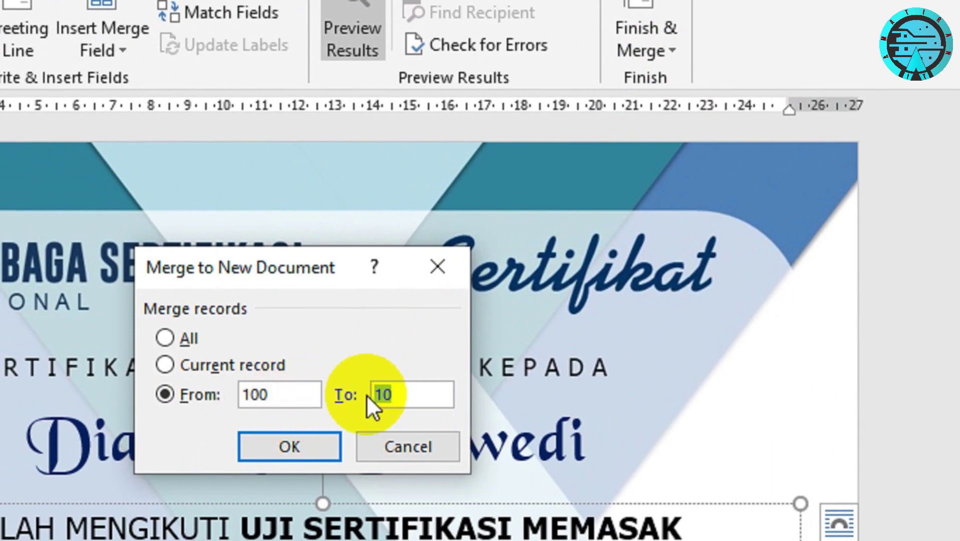
type("200")
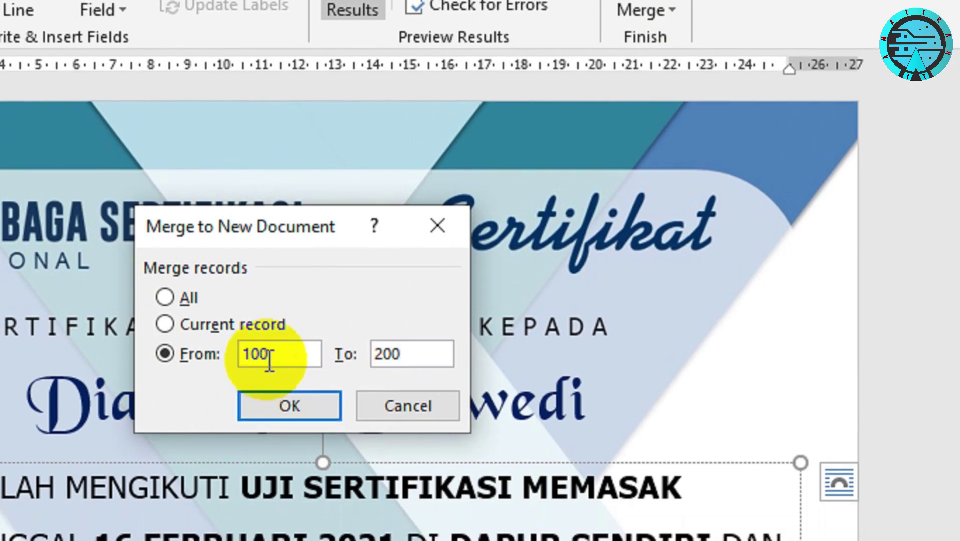
double_click(258, 355)
type("1")
double_click(401, 355)
type("100")
left_click(280, 406)
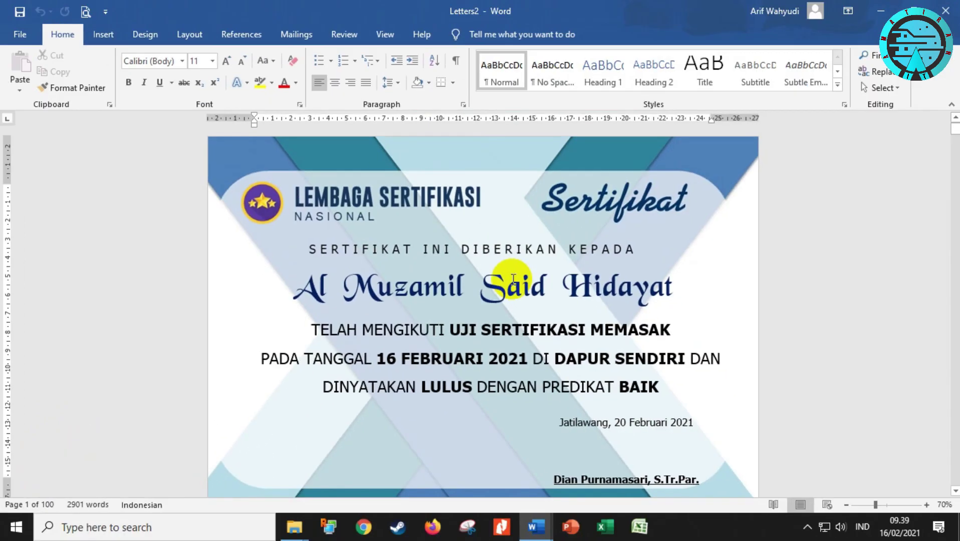
Page through the merged certificates in print preview, then exit it and show the Mailings ribbon
left_click(85, 11)
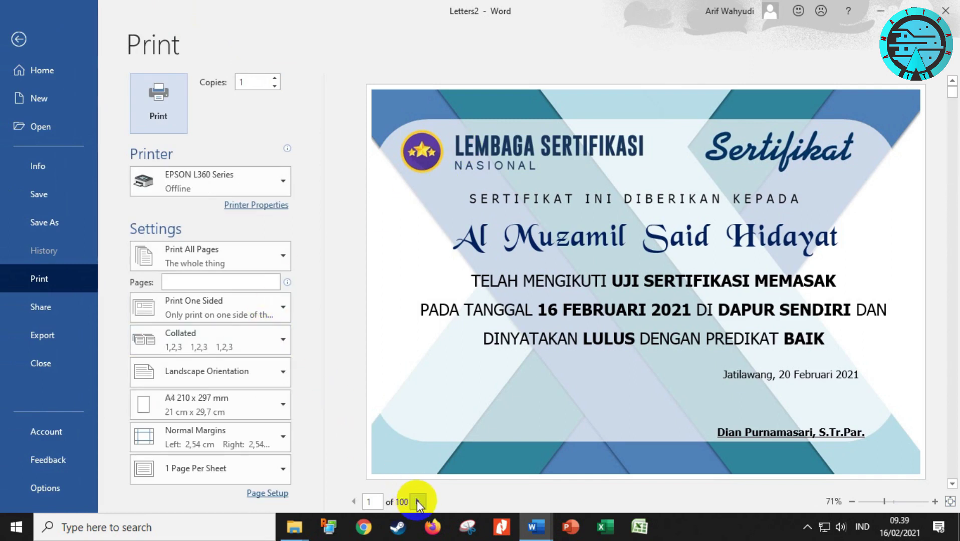
left_click(418, 500)
left_click(418, 501)
left_click(418, 501)
left_click(418, 501)
left_click(418, 501)
left_click(418, 501)
left_click(418, 501)
left_click(418, 501)
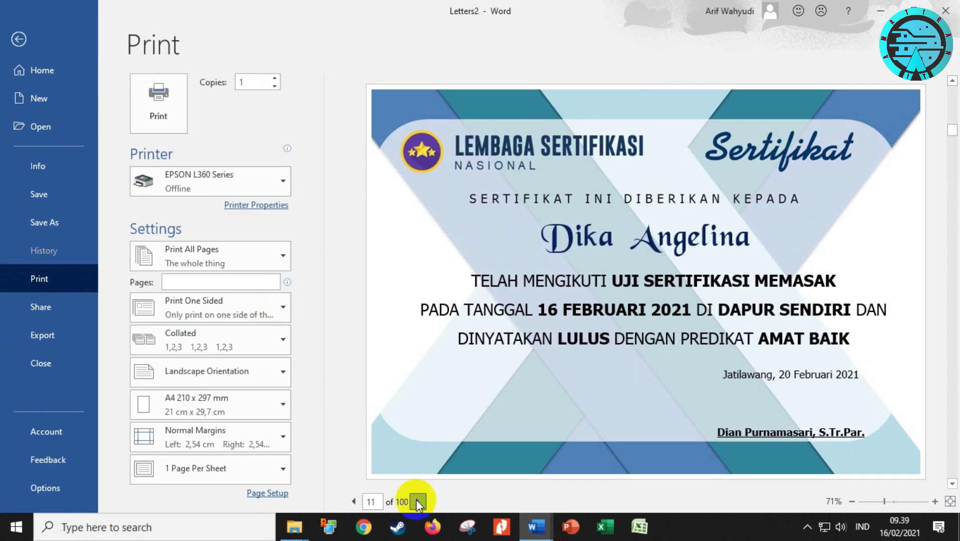
left_click(418, 501)
left_click(418, 501)
left_click(417, 501)
left_click(418, 501)
left_click(419, 501)
left_click(419, 501)
left_click(419, 501)
left_click(419, 501)
left_click(420, 501)
left_click(419, 501)
left_click(420, 501)
left_click(421, 501)
left_click(419, 500)
left_click(420, 501)
left_click(420, 501)
left_click(420, 501)
left_click(420, 501)
left_click(420, 501)
left_click(421, 501)
left_click(420, 501)
left_click(420, 501)
left_click(420, 501)
left_click(420, 501)
left_click(419, 501)
left_click(420, 501)
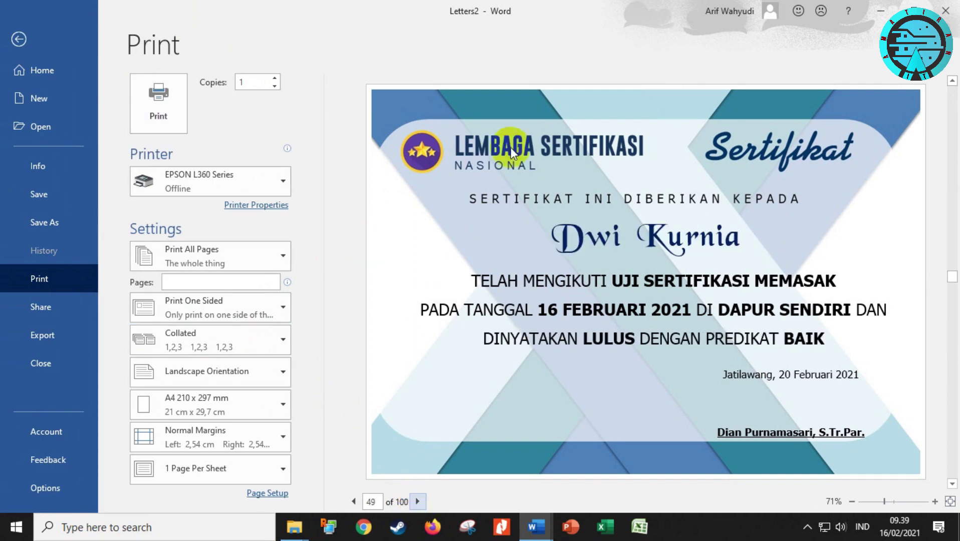
left_click(419, 501)
left_click(419, 501)
left_click(419, 501)
left_click(419, 501)
left_click(418, 501)
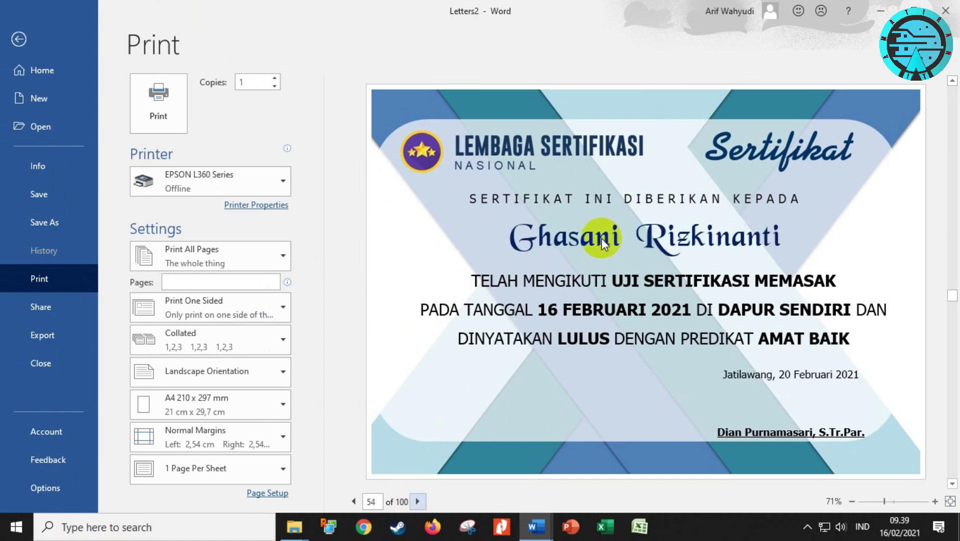
key("Escape")
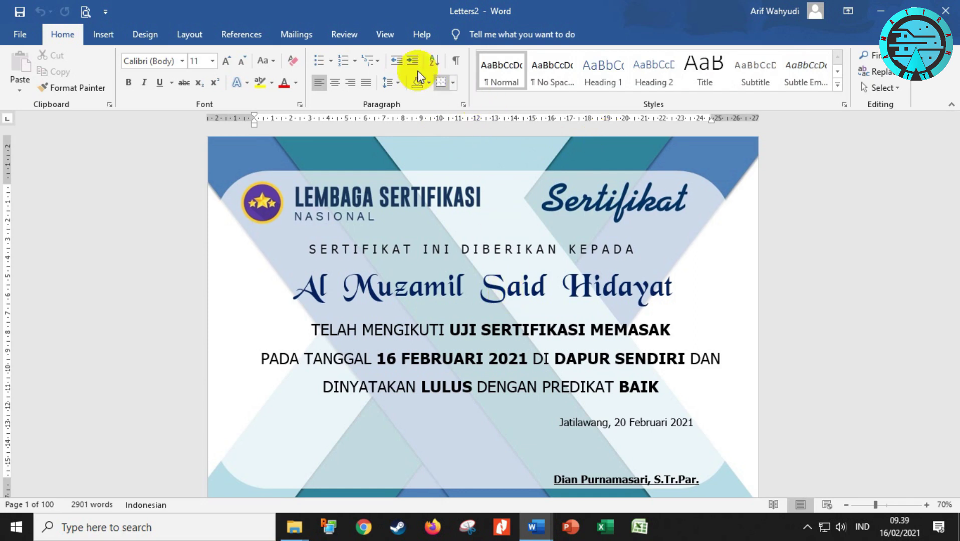
left_click(296, 35)
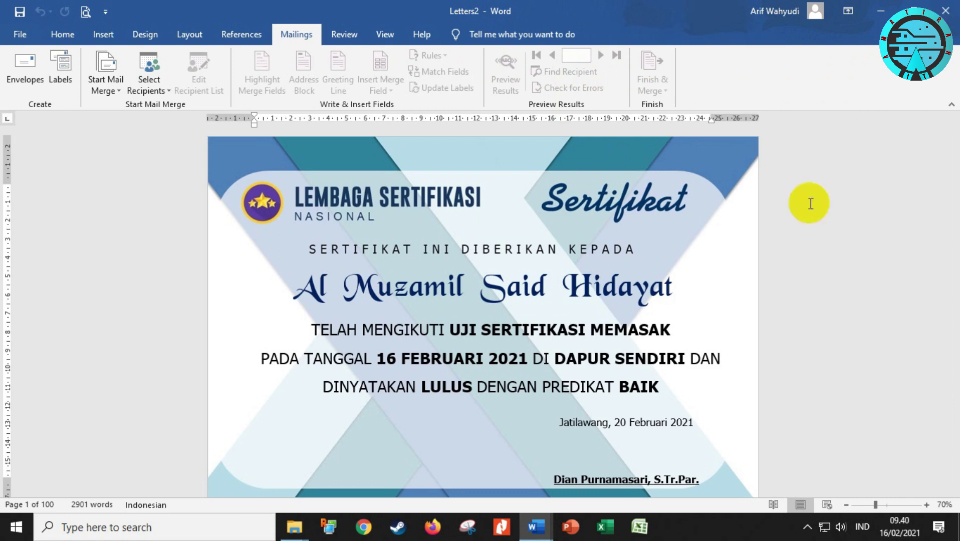
In SERTIFIKAT PRINT, step the merge preview to record 12 and select the recipient's name
mouse_move(536, 526)
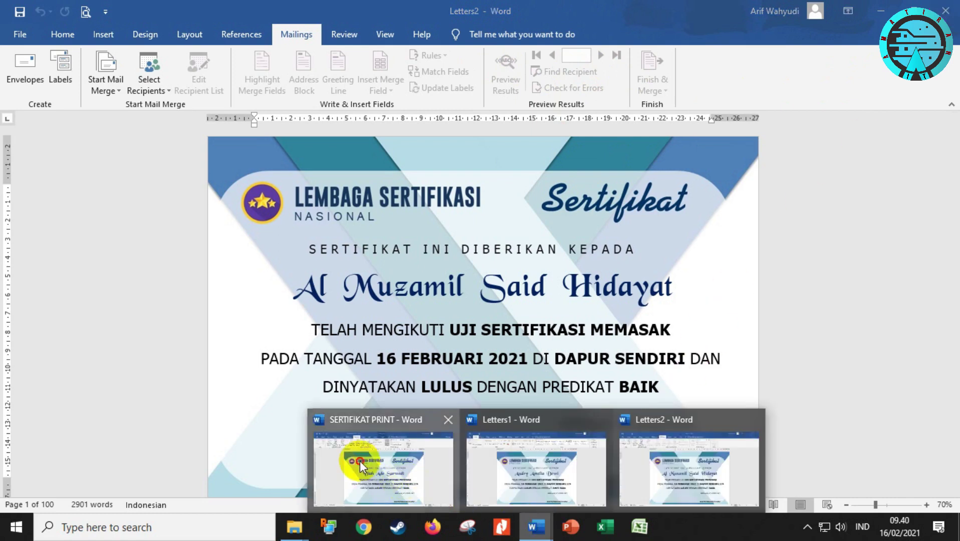
left_click(360, 461)
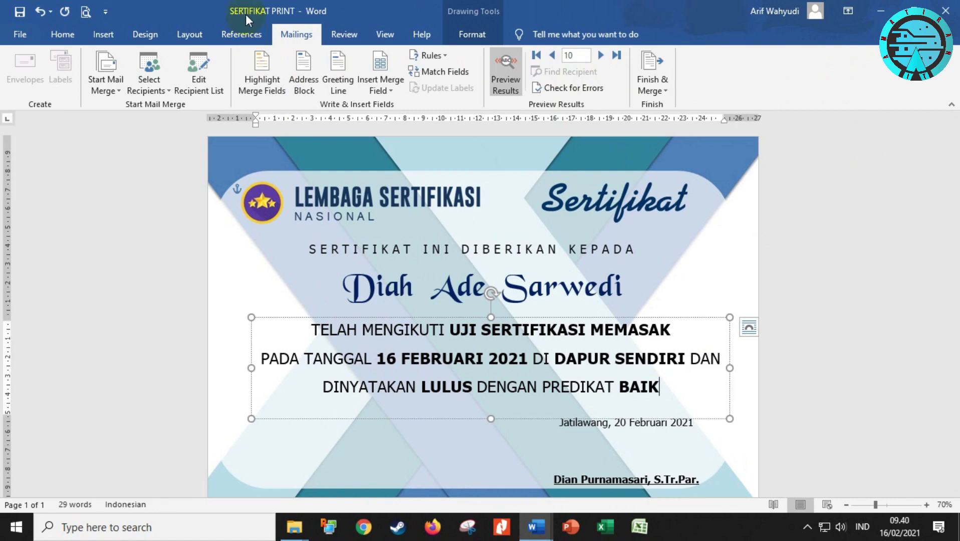
left_click(600, 56)
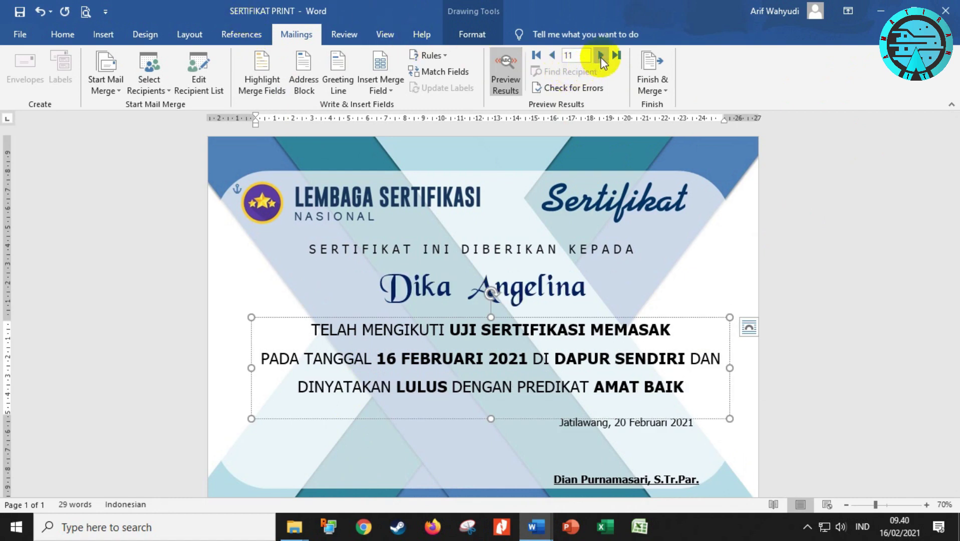
left_click(601, 56)
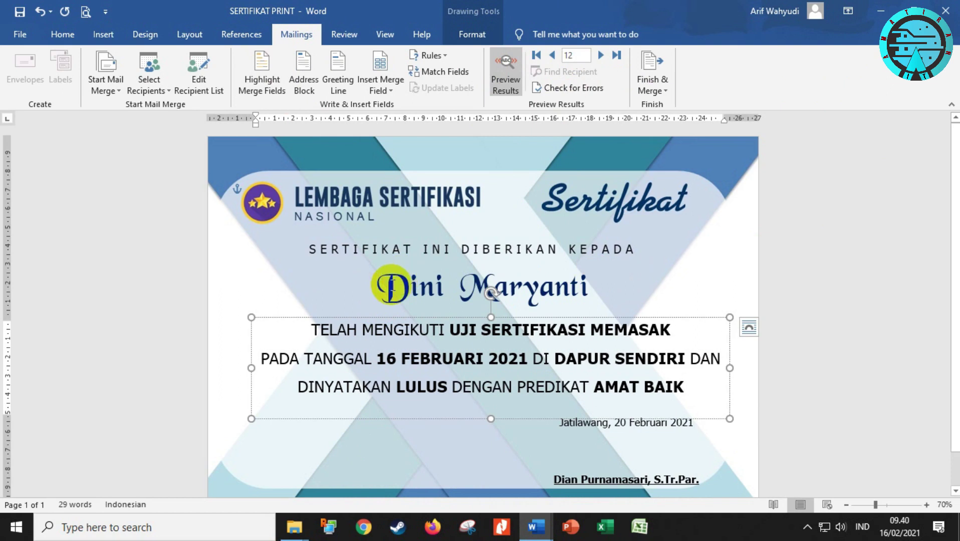
left_click_drag(376, 288, 540, 325)
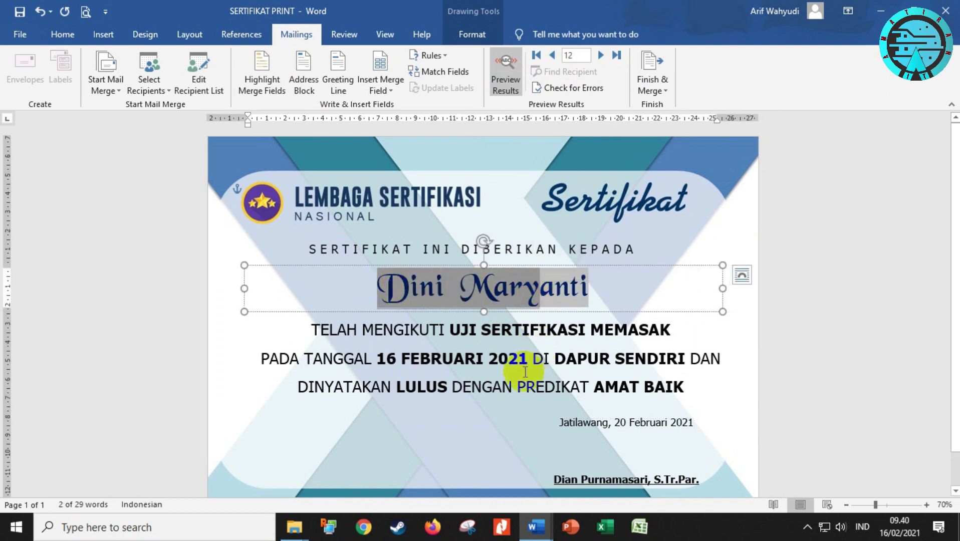